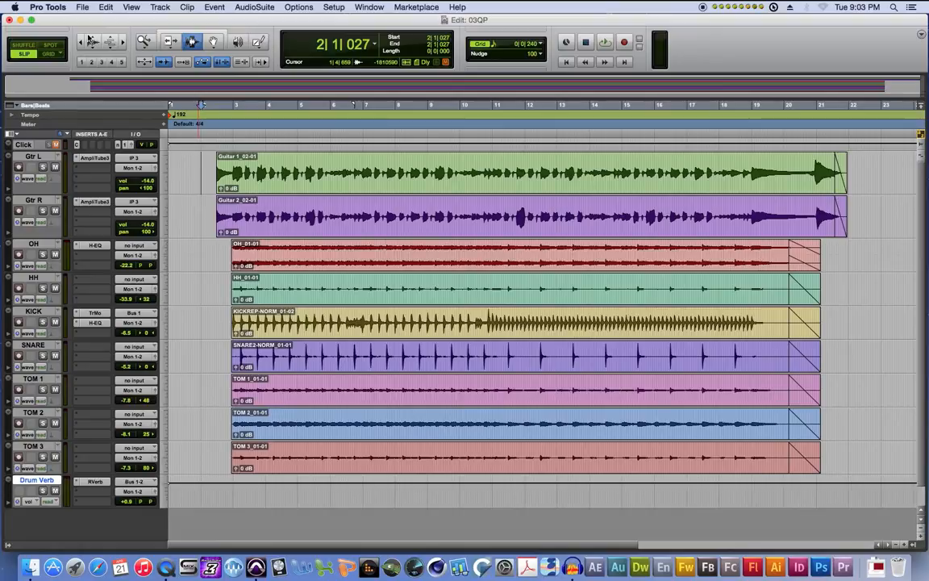
Step: Play the full session from bar 2 through the closing guitar chord
key(space)
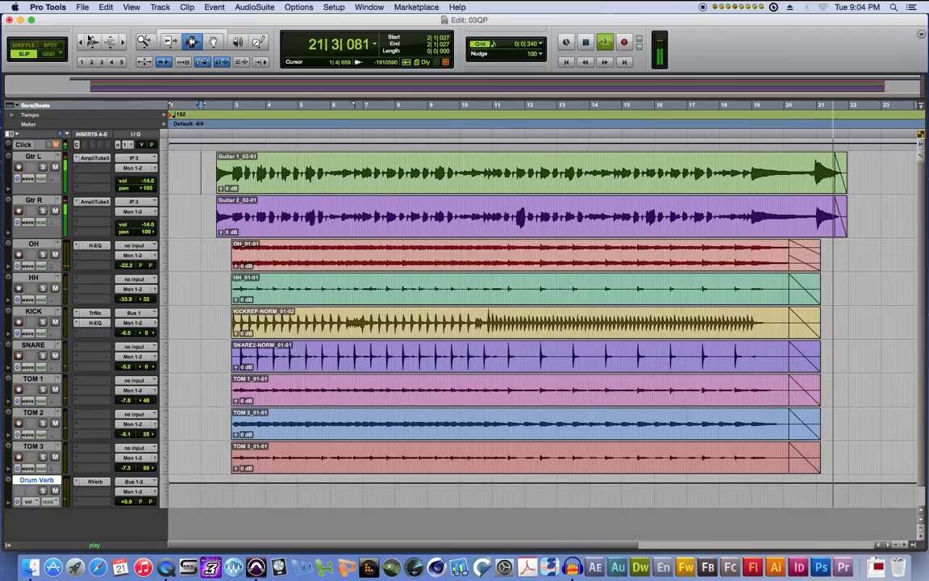
key(space)
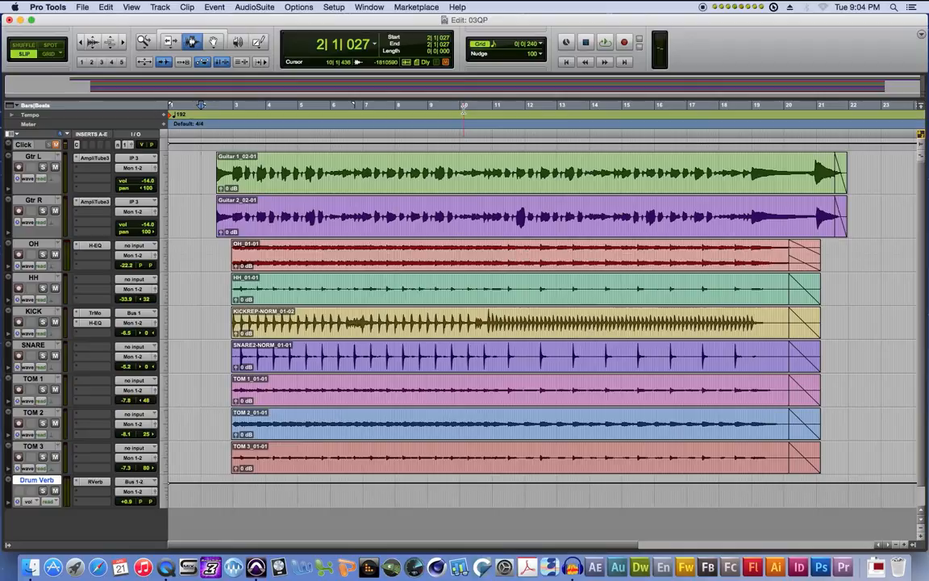
Step: Select the ending on the timeline from about bar 15 to bar 22 and play it with the Gtr R track soloed
click(622, 129)
drag(622, 129, 852, 159)
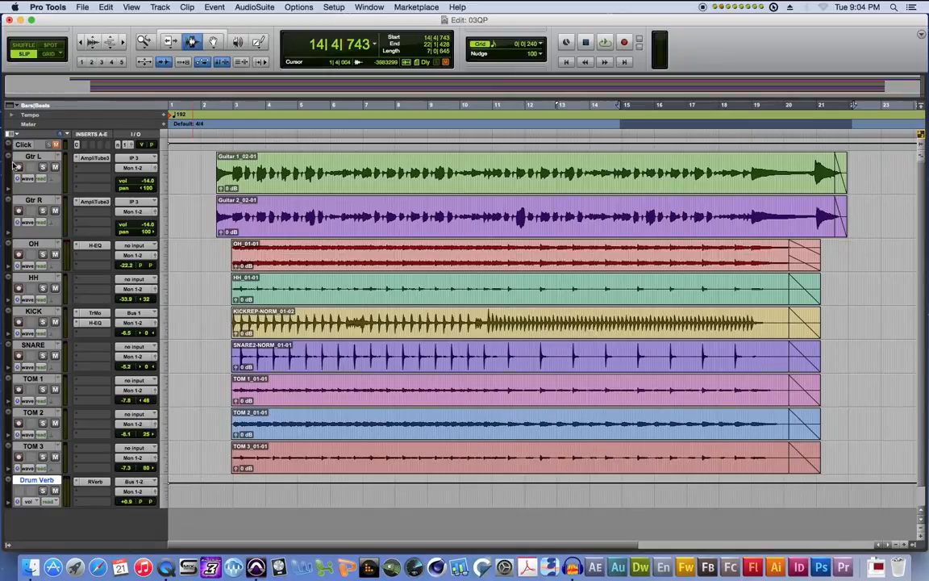
key(super+equal)
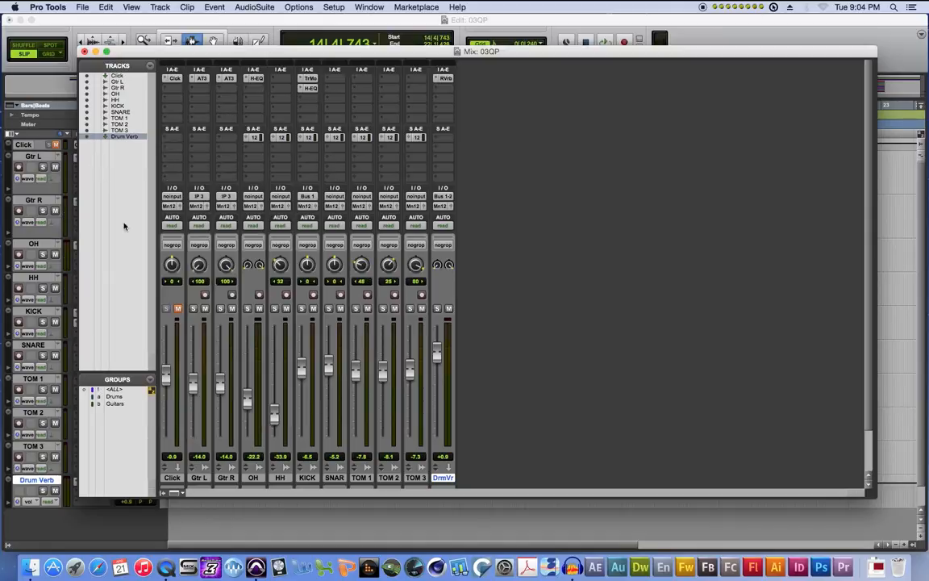
click(84, 52)
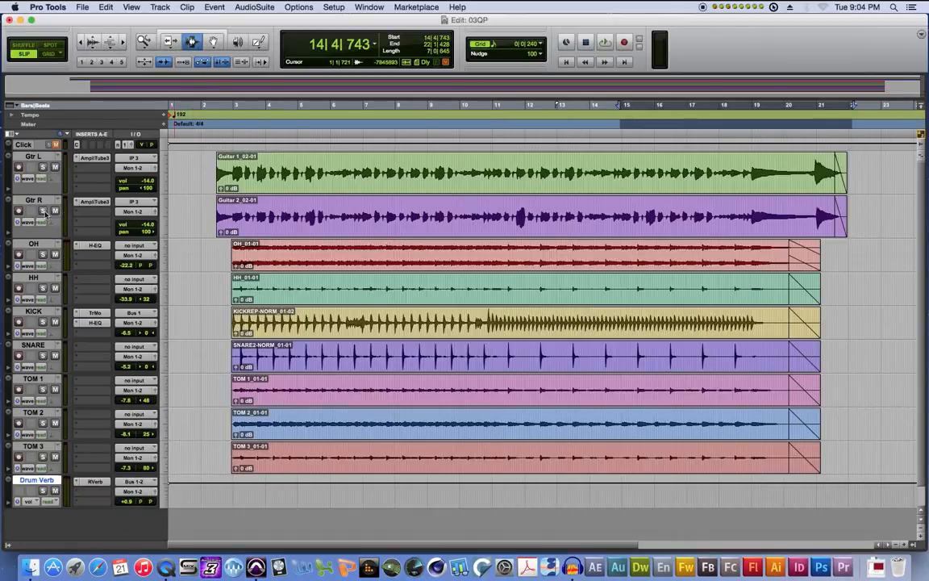
key(space)
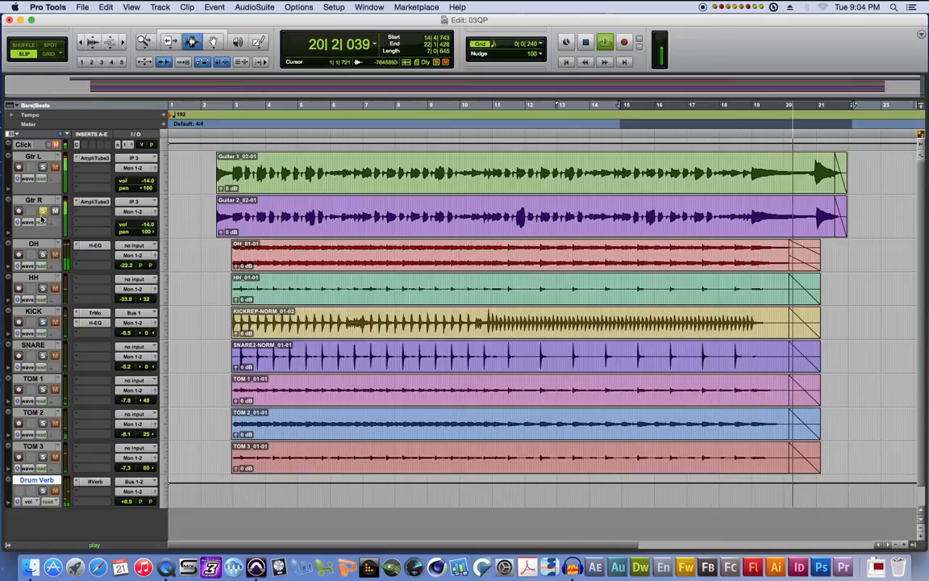
key(space)
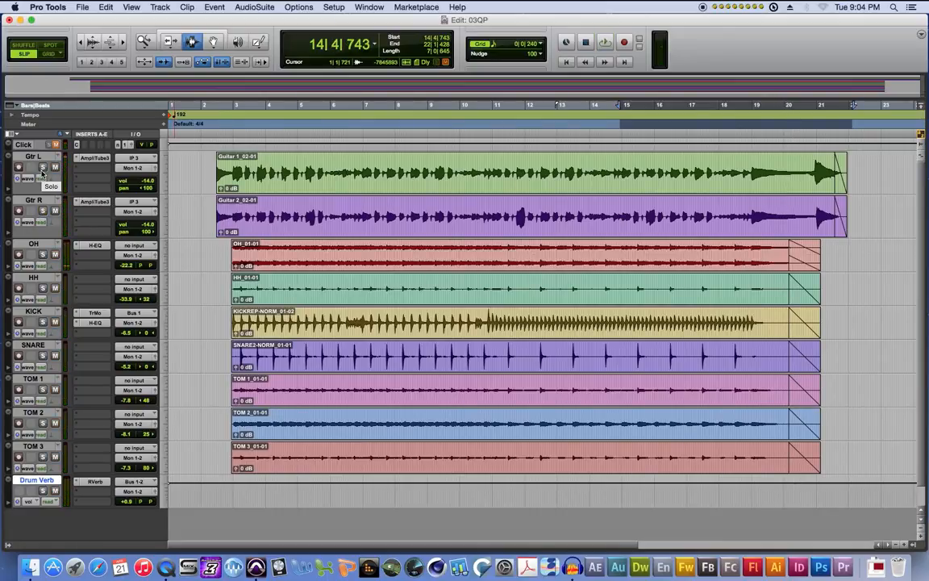
Step: Solo the Gtr L track and play the selected ending to hear that guitar alone
click(42, 169)
key(space)
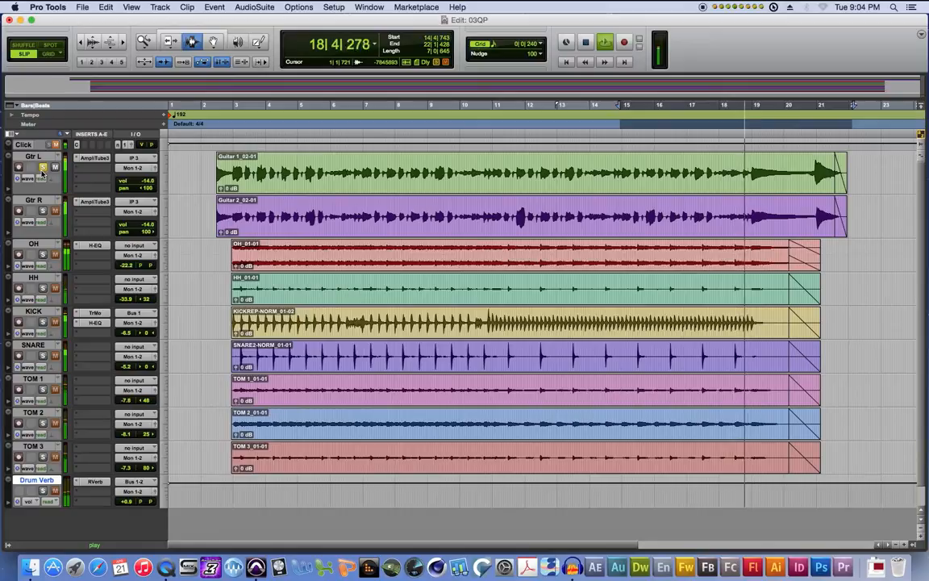
key(space)
Step: Enlarge the Gtr L track's height and zoom in on the timeline around bar 19
click(637, 184)
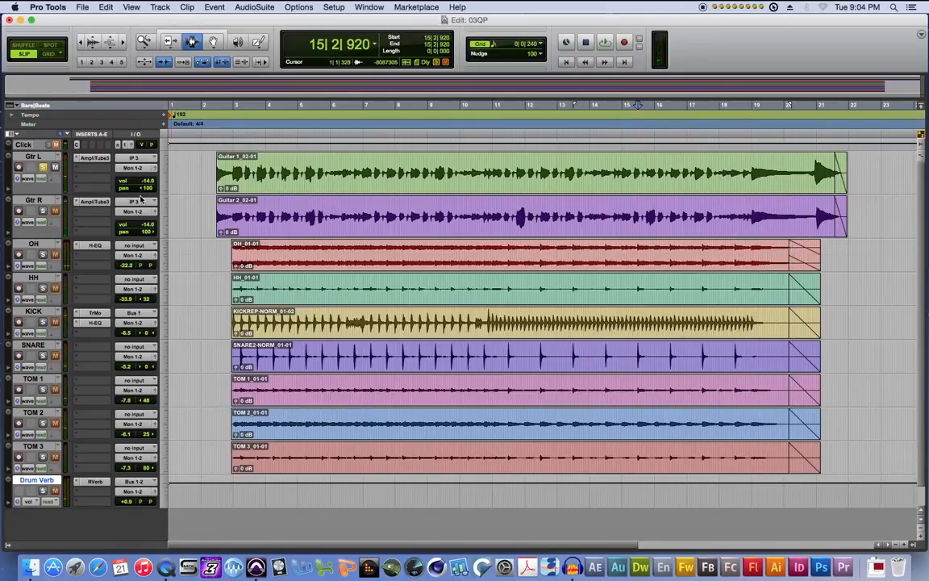
drag(139, 194, 153, 269)
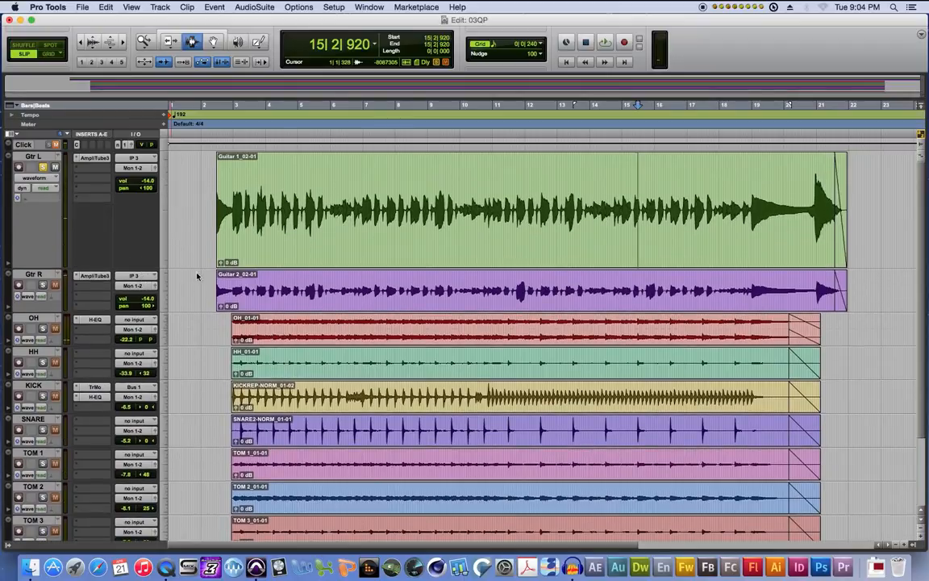
click(752, 212)
key(t)
key(t)
key(r)
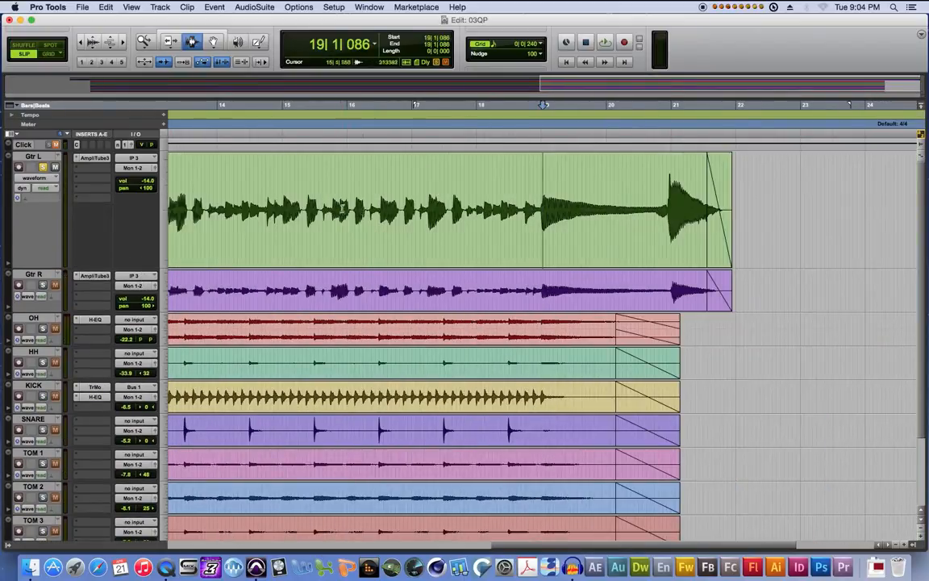
Step: Select the Gtr L passage from about bar 15 to bar 19 and play it back
click(280, 220)
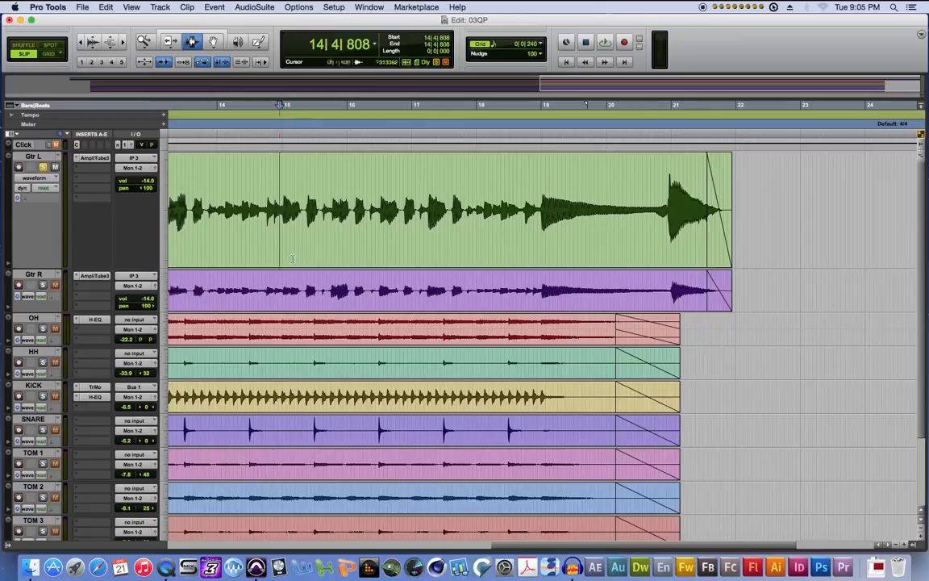
drag(285, 221, 540, 253)
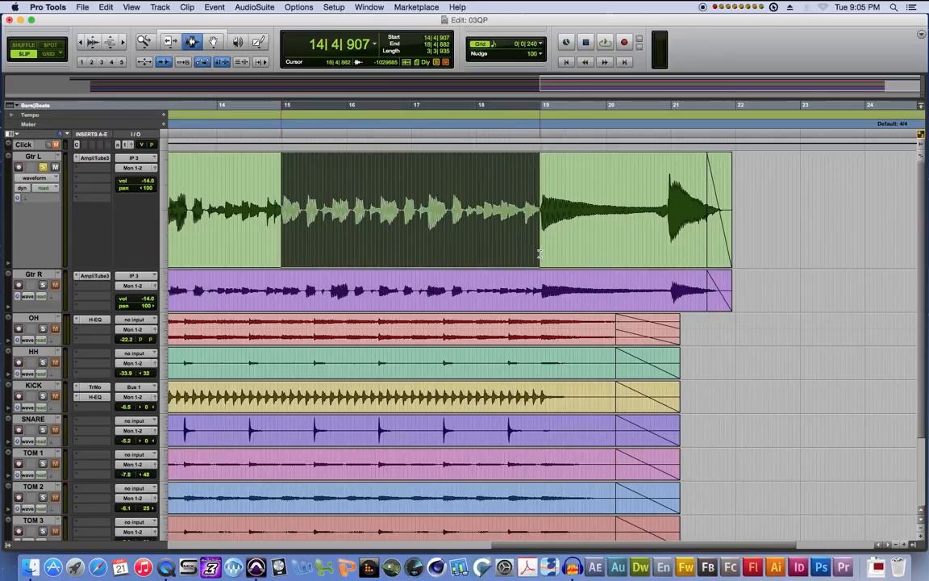
key(space)
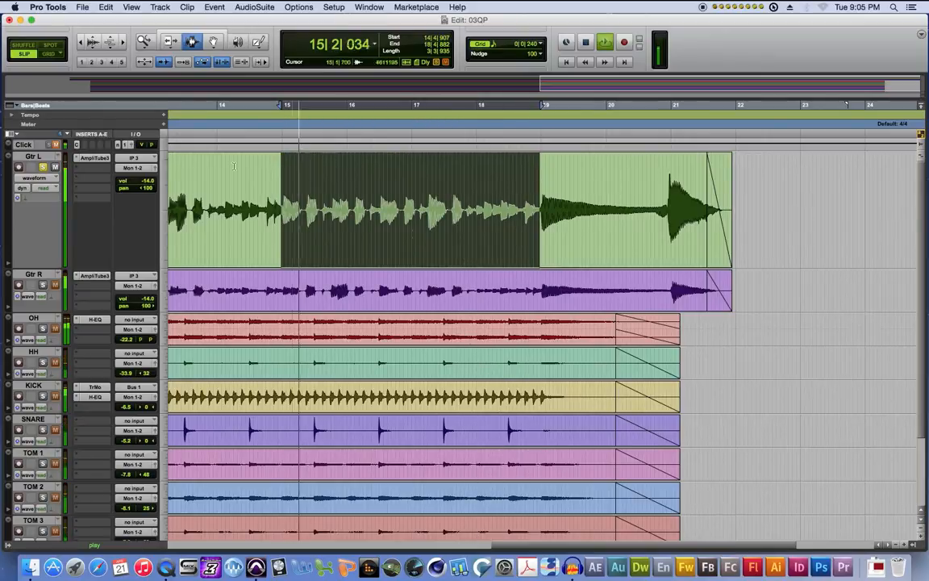
key(space)
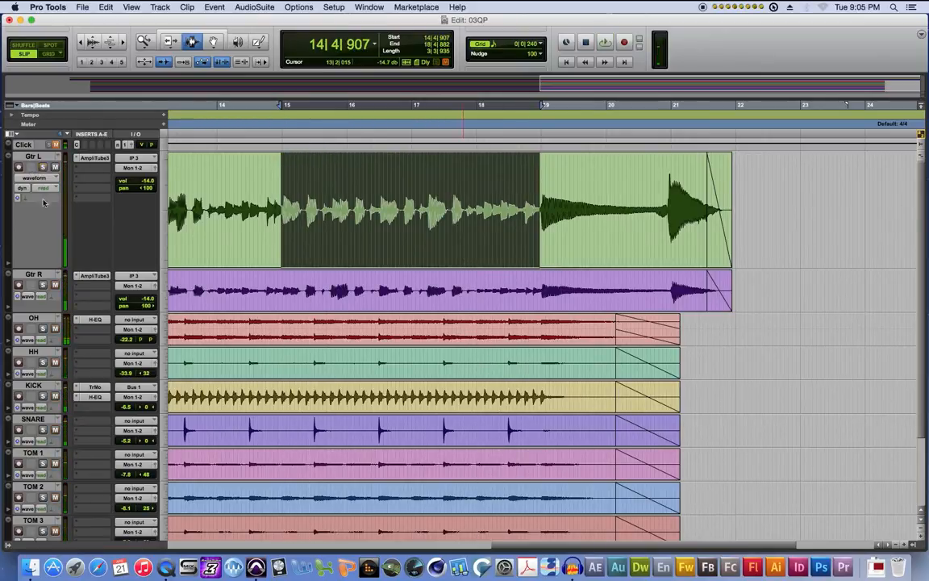
Step: Record-enable the Gtr L track and display the floating Transport window
key(shift+r)
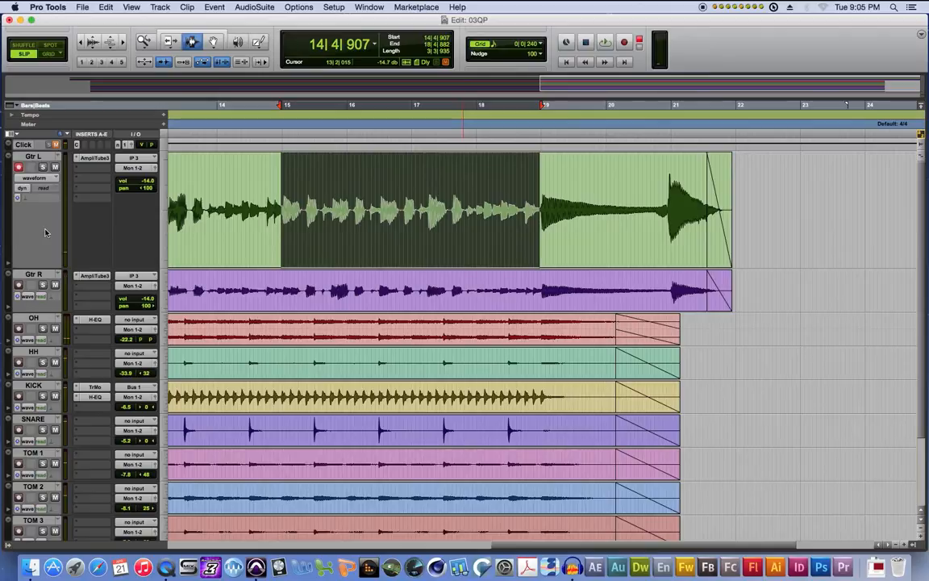
click(369, 7)
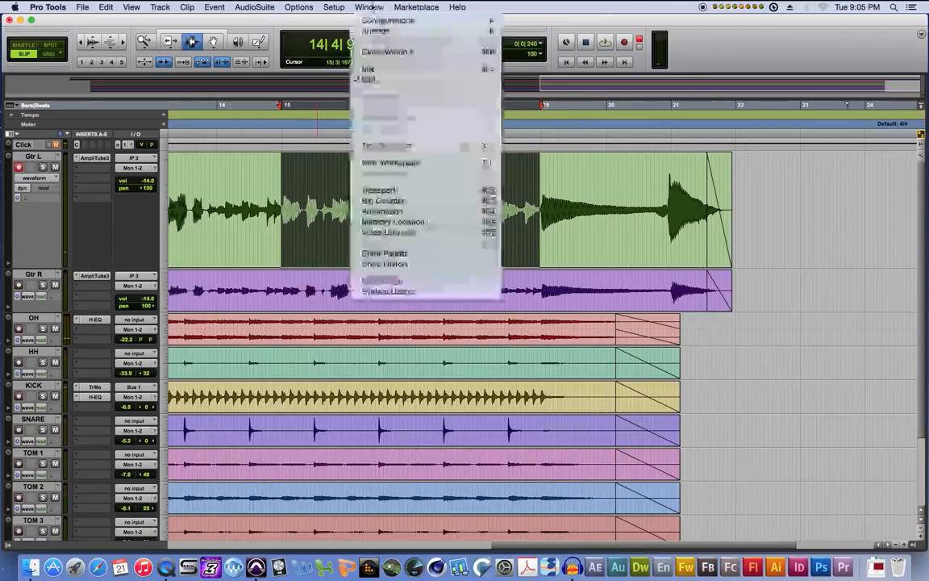
click(399, 194)
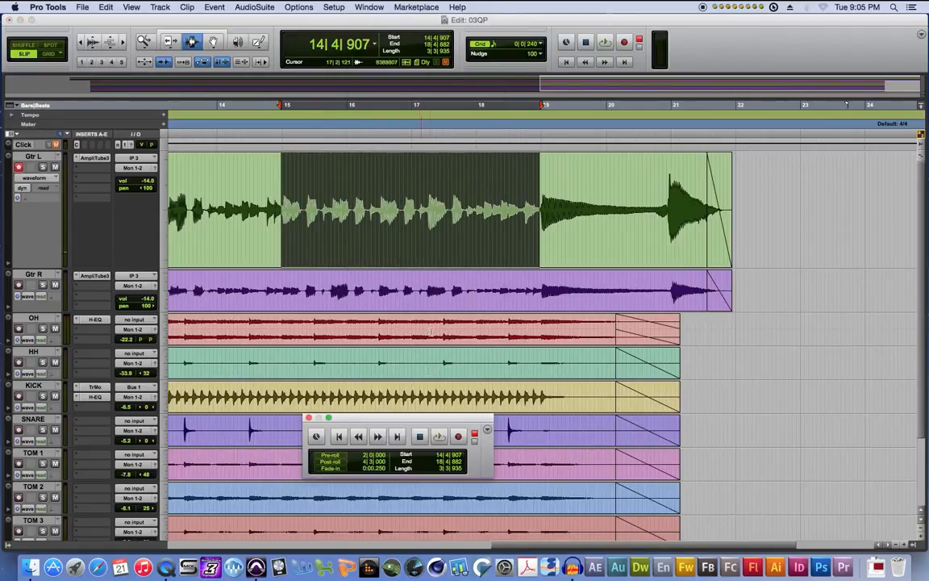
Step: Enable pre-roll and set its length to 4 bars
click(337, 457)
key(super+bracketleft)
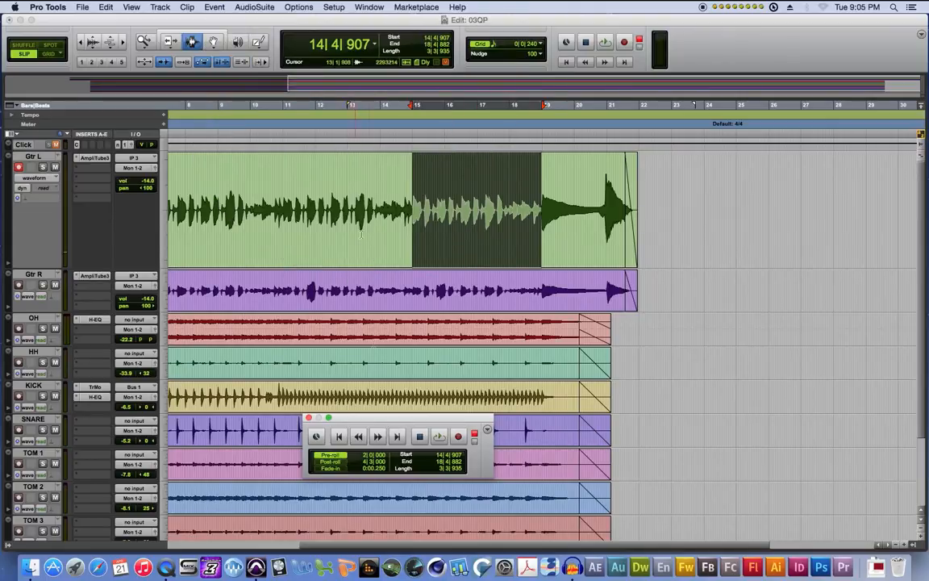
click(363, 457)
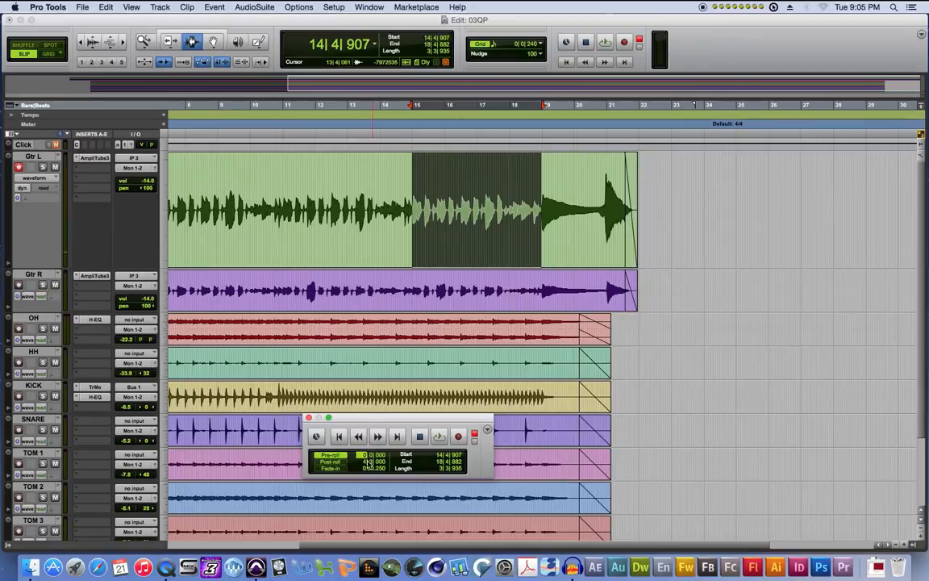
text(3)
key(Return)
Step: Enable post-roll and set its length to 3 bars
click(342, 462)
key(Up)
key(Up)
key(Up)
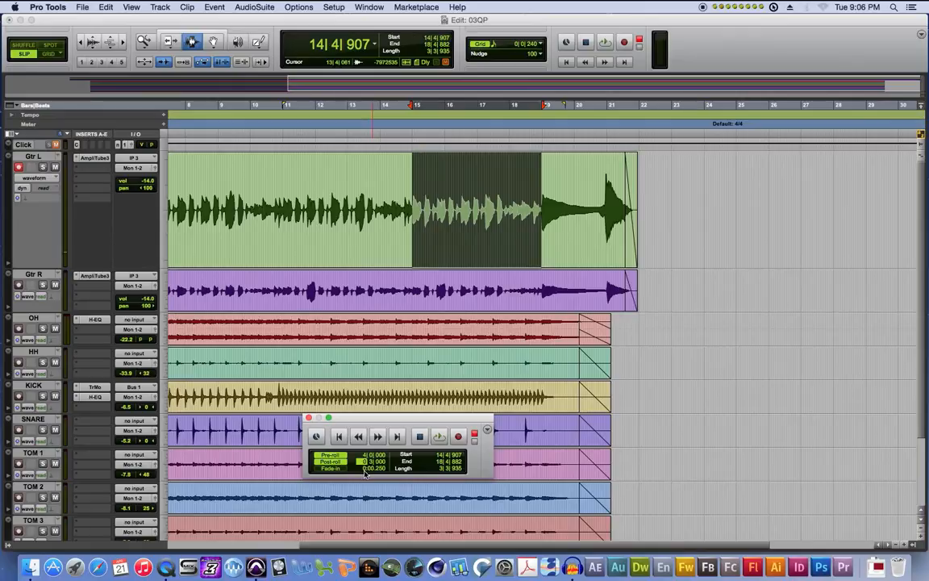
key(Down)
key(Down)
key(Down)
key(Down)
key(Down)
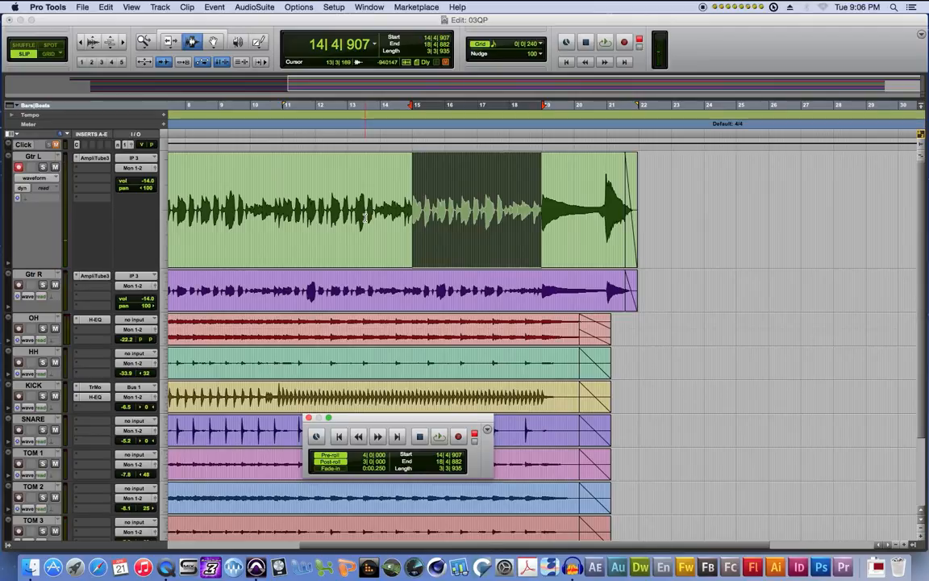
Step: Switch the recording mode to QuickPunch
click(299, 7)
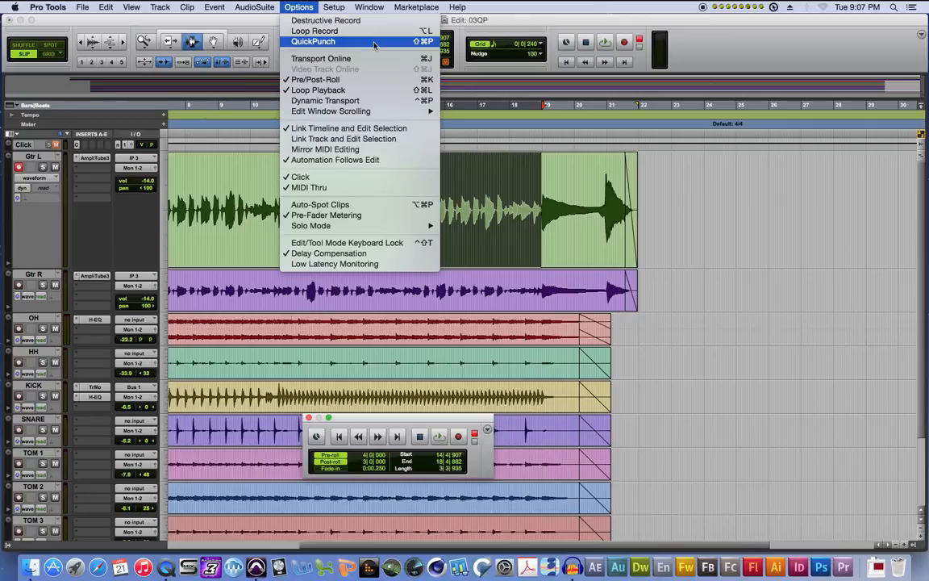
click(374, 43)
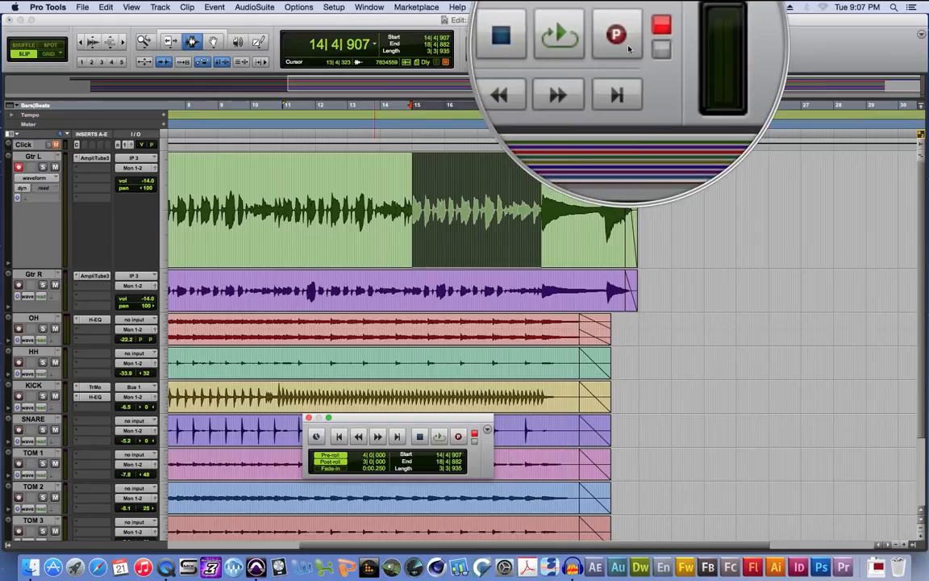
Step: Try the alternative ways of changing the record mode from the transport, and reselect QuickPunch
right_click(624, 42)
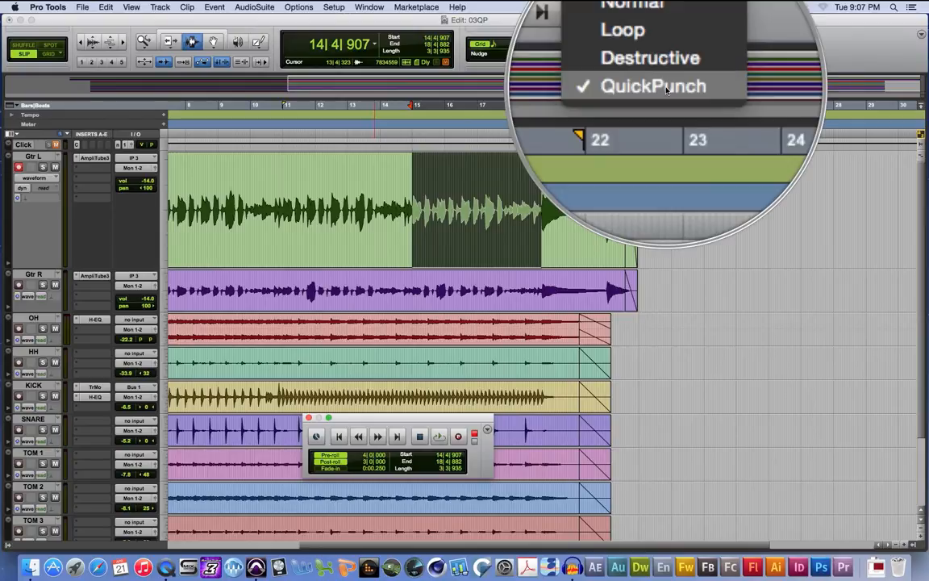
click(628, 54)
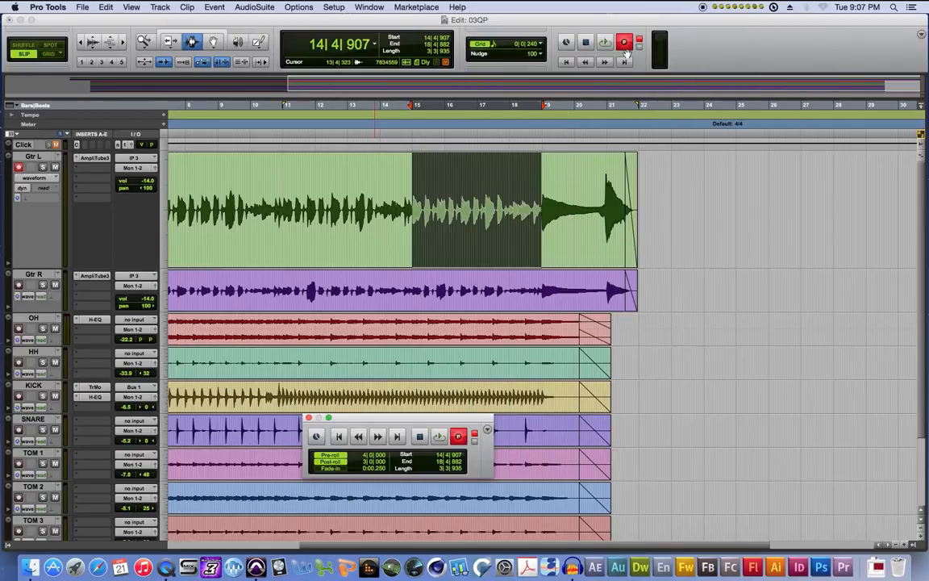
ctrl+click(626, 47)
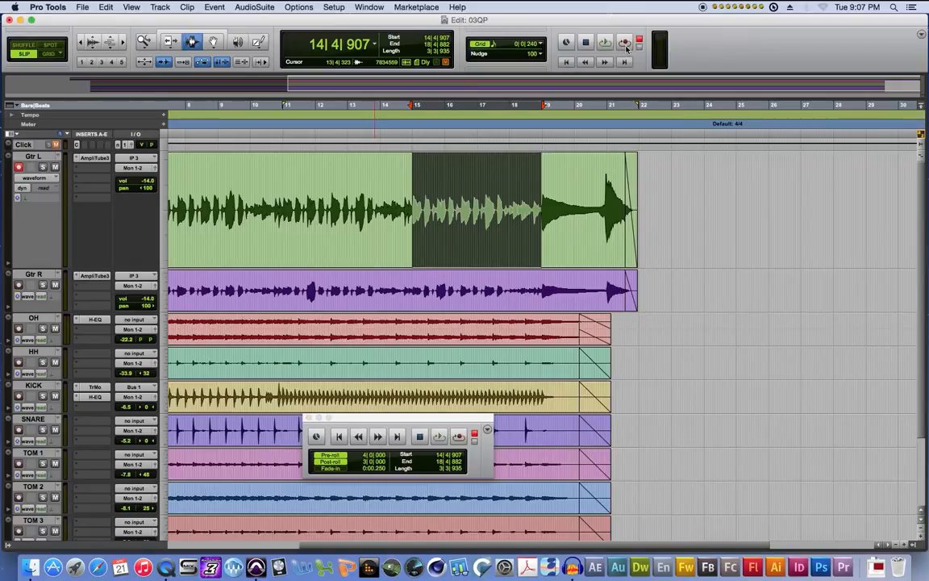
right_click(626, 45)
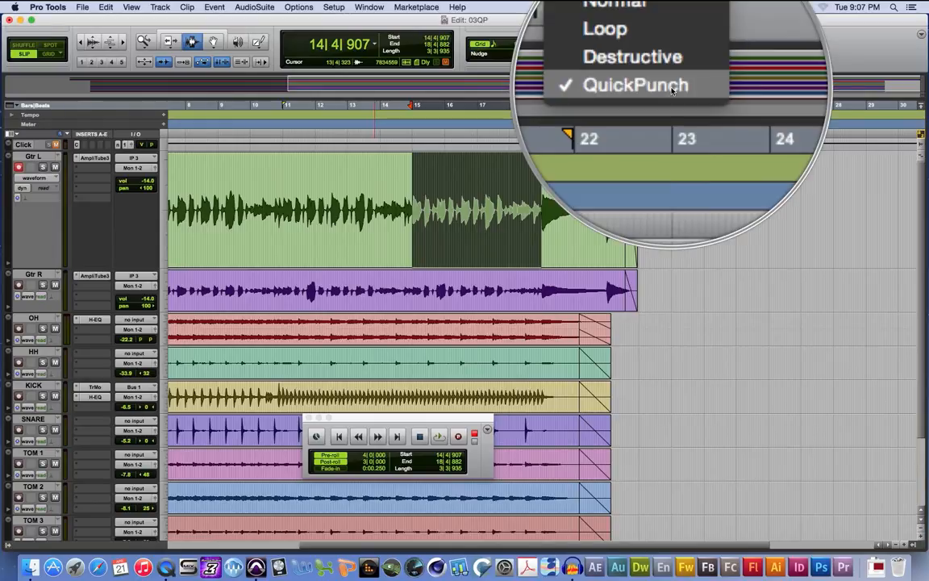
click(645, 87)
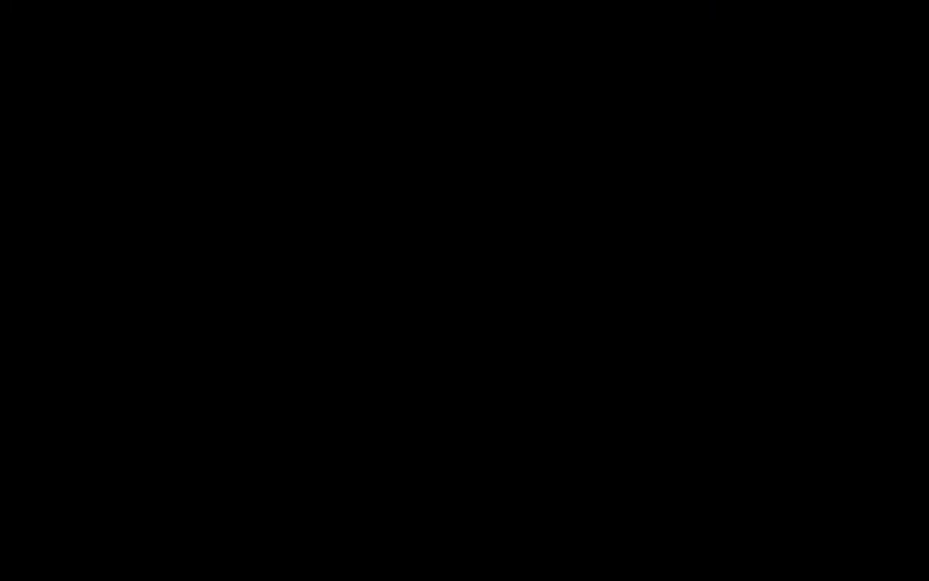
Step: Run playback with pre-roll and punch in a new take over the selected Gtr L passage
click(438, 436)
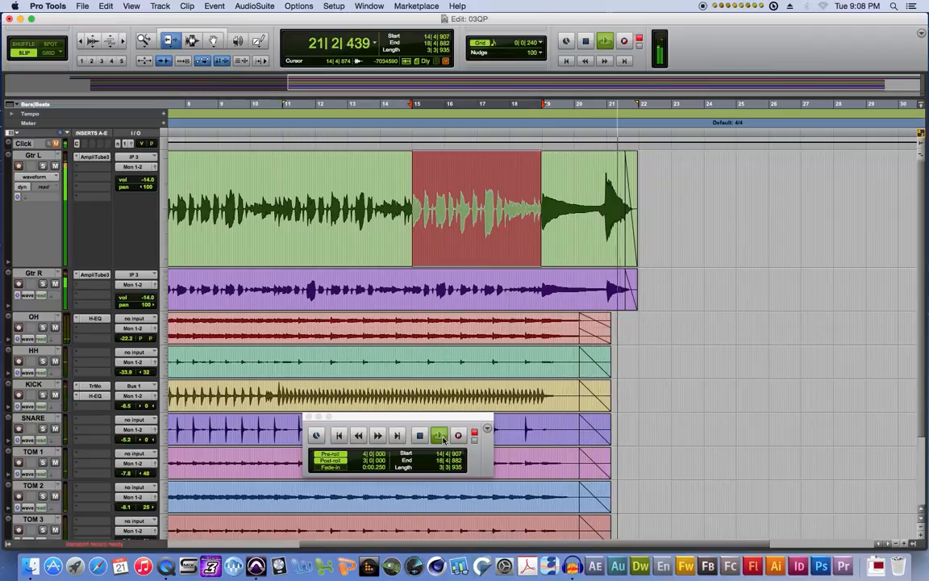
click(440, 435)
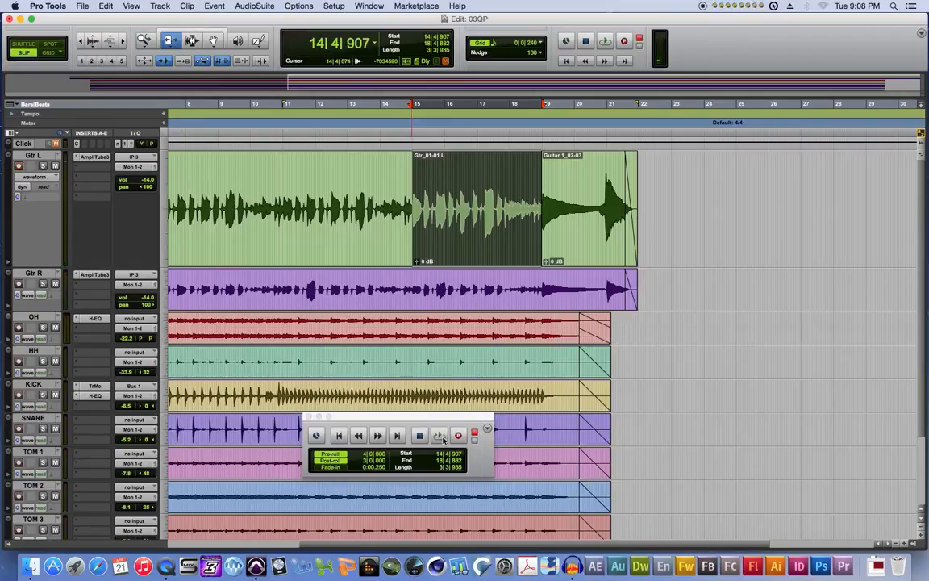
Step: Place the edit cursor just before bar 15, turn off pre-roll and post-roll, and close the Transport window
click(407, 113)
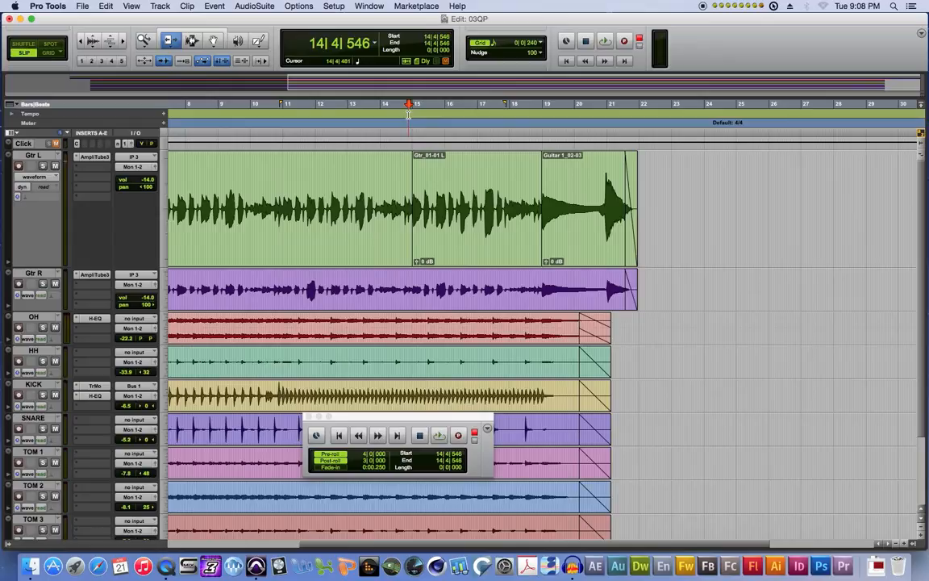
click(341, 457)
click(310, 417)
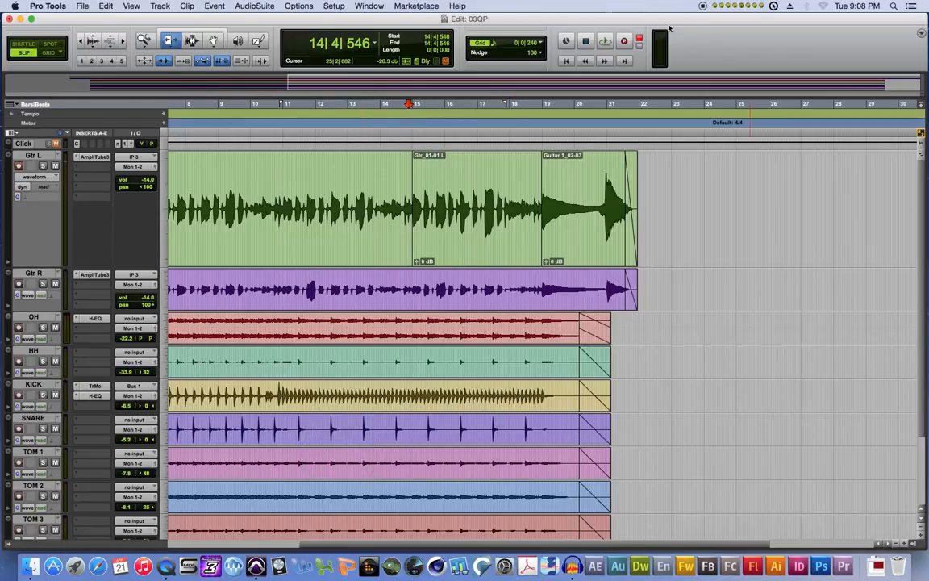
Step: Return the recording mode from QuickPunch to Normal
right_click(627, 42)
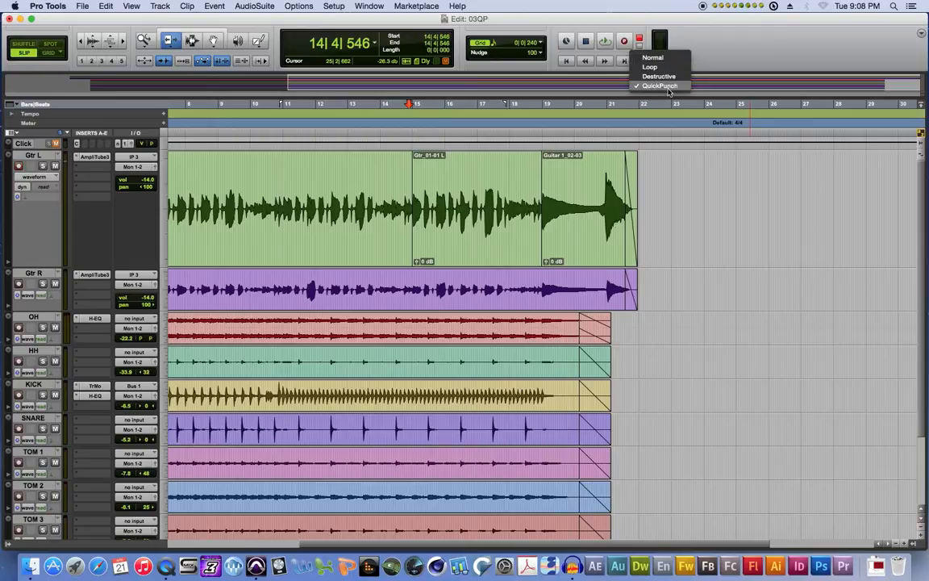
click(665, 66)
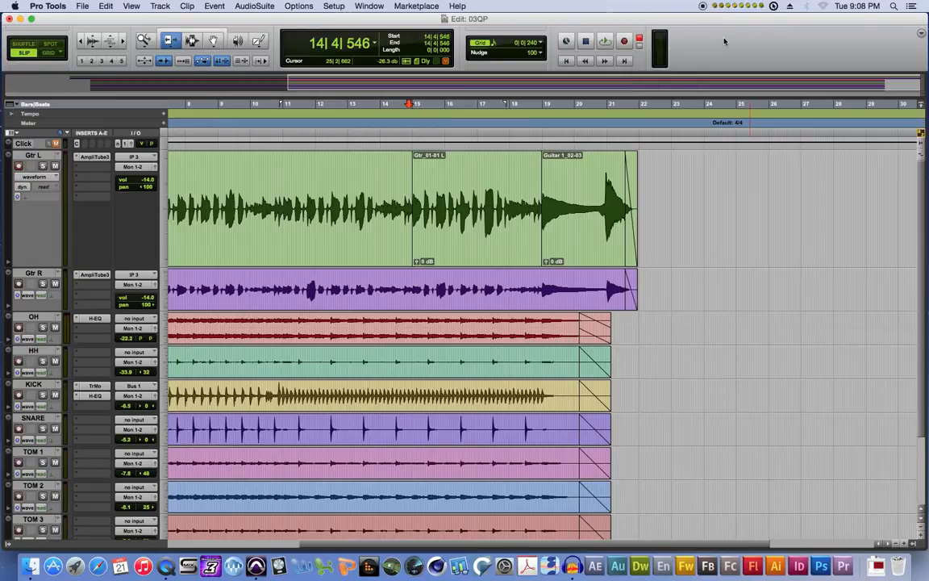
Step: Trim the start of the punched-in clip Gtr_01-01 L on Gtr L back to about 14|4|047
click(412, 117)
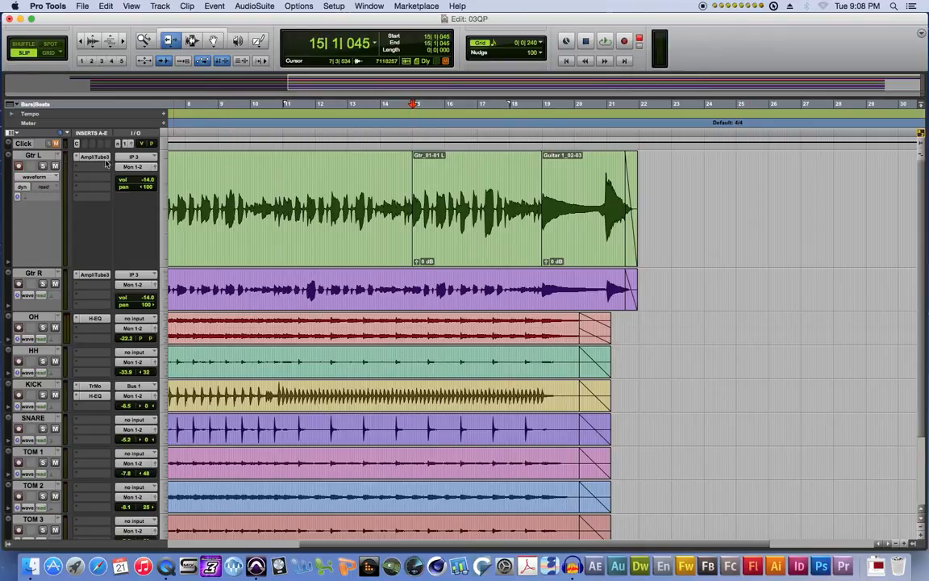
key(t)
key(t)
key(t)
key(t)
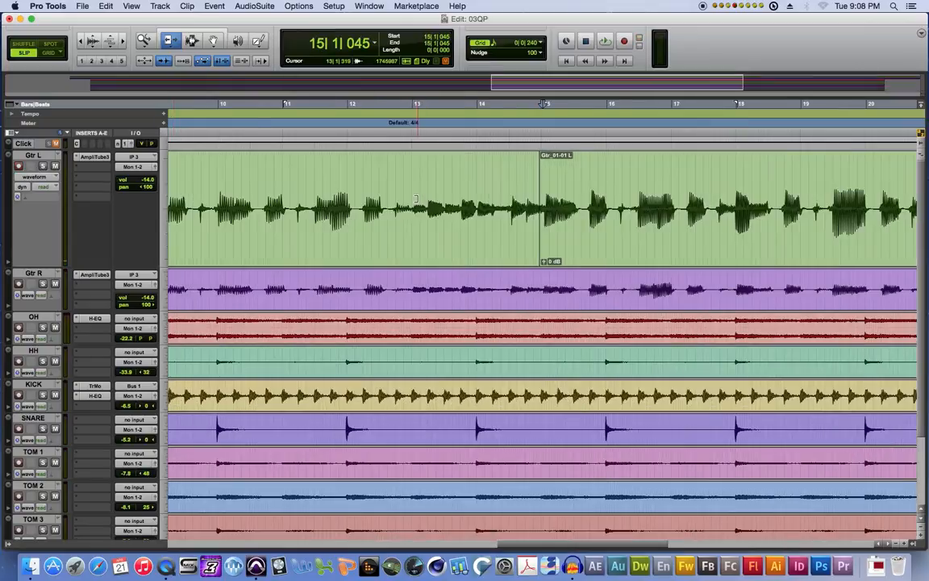
drag(520, 214, 421, 240)
Step: Crossfade the edit point at the start of Gtr_01-01 L, from about 14|4|026 to 14|4|071
click(198, 44)
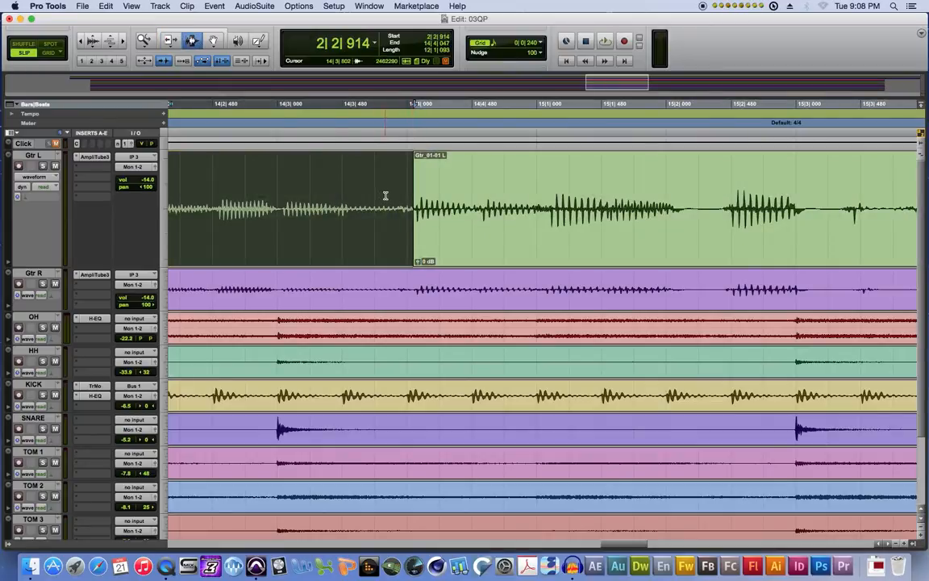
click(410, 207)
key(super+bracketleft)
key(super+bracketleft)
key(super+bracketleft)
key(super+bracketleft)
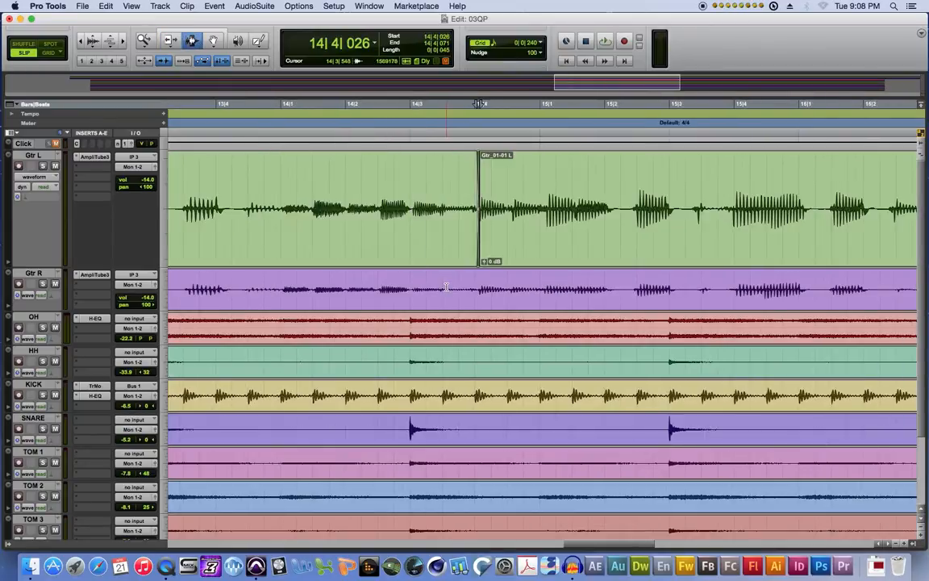
Step: Adjust the edit point near bar 19 and extend Gtr_01-01 L over the ending of Gtr L to about 21|4|882
click(682, 193)
key(super+bracketright)
key(super+bracketright)
key(super+bracketright)
key(super+bracketright)
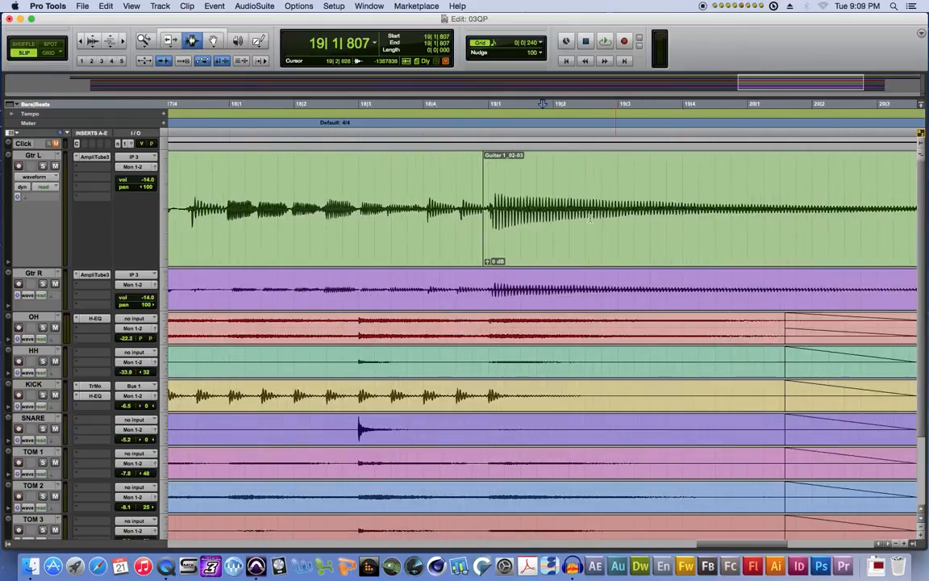
click(170, 41)
mouse_move(425, 210)
mouse_down()
mouse_move(608, 210)
mouse_move(421, 230)
mouse_move(441, 233)
mouse_up()
key(super+bracketleft)
key(super+bracketleft)
key(super+bracketleft)
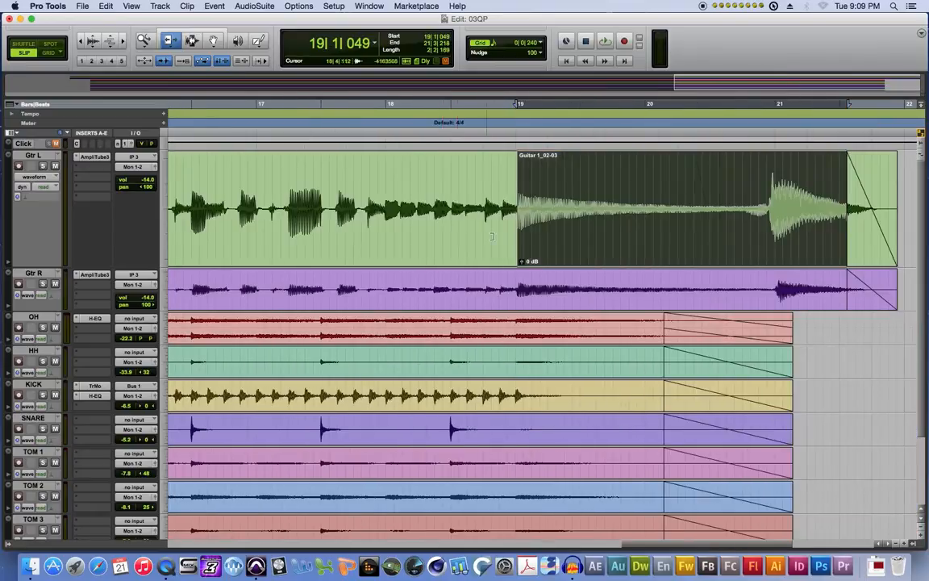
mouse_move(522, 218)
mouse_down()
mouse_move(578, 226)
mouse_move(588, 211)
mouse_move(650, 248)
mouse_move(655, 218)
mouse_up()
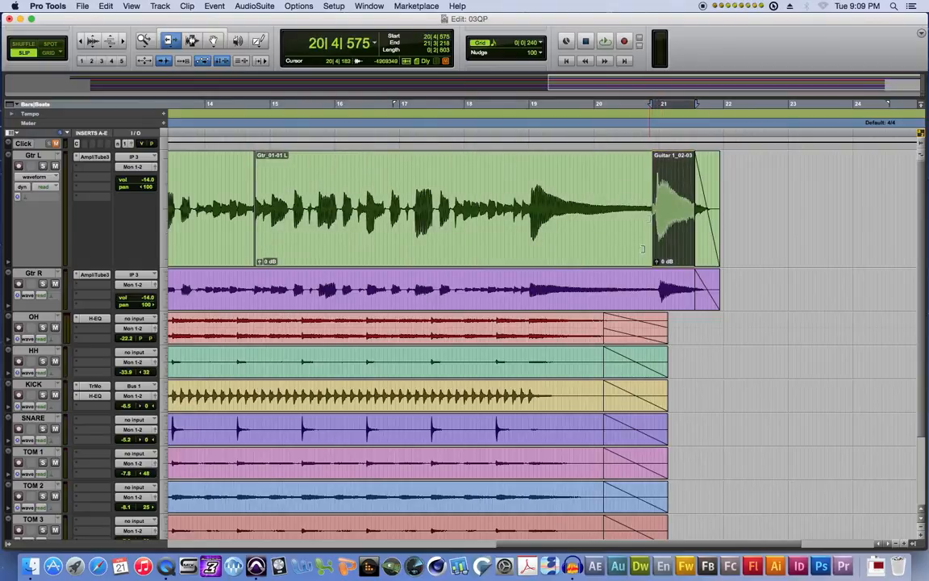
drag(633, 202, 795, 235)
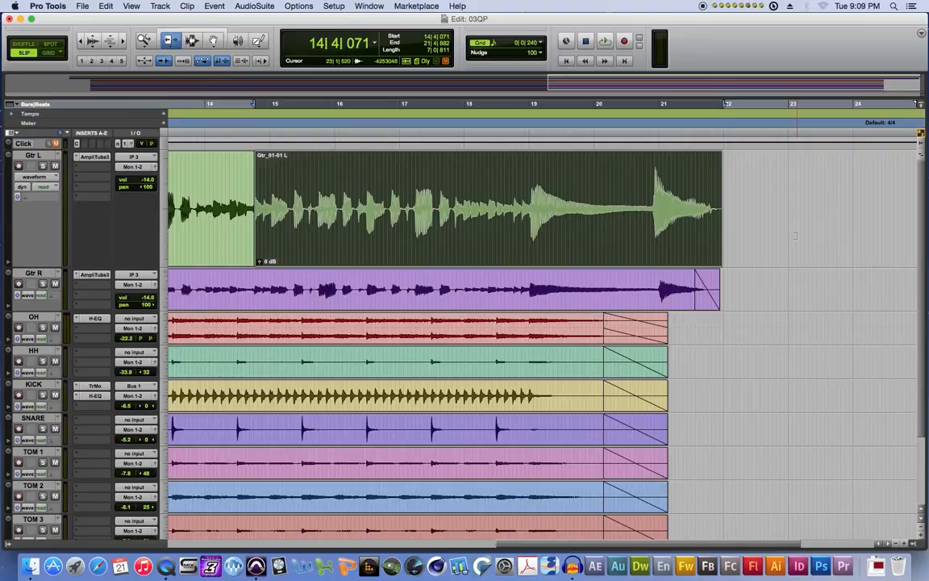
Step: Select the tail of the Gtr L clip from 21|3|480 past its end and fade it out
click(192, 40)
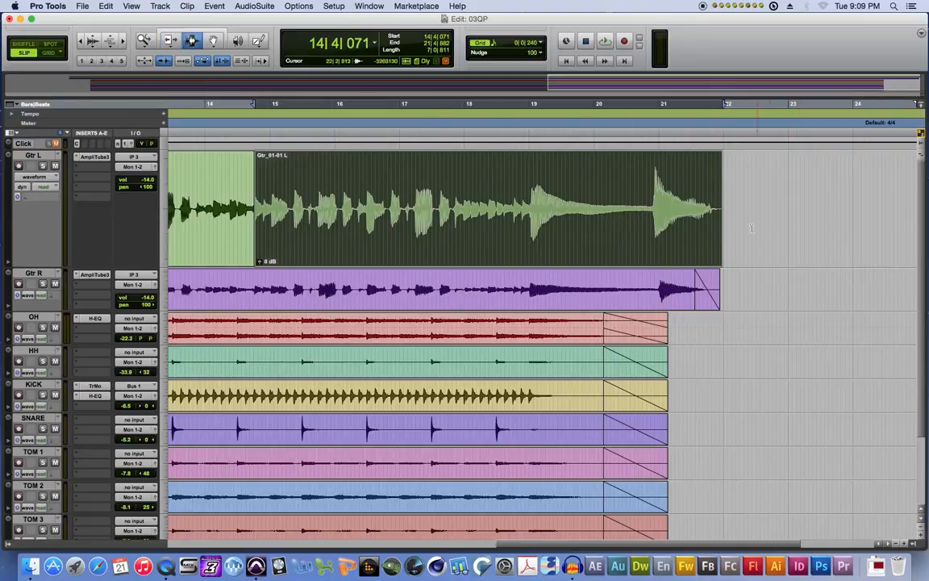
drag(708, 210, 771, 208)
key(super+bracketleft)
key(super+bracketleft)
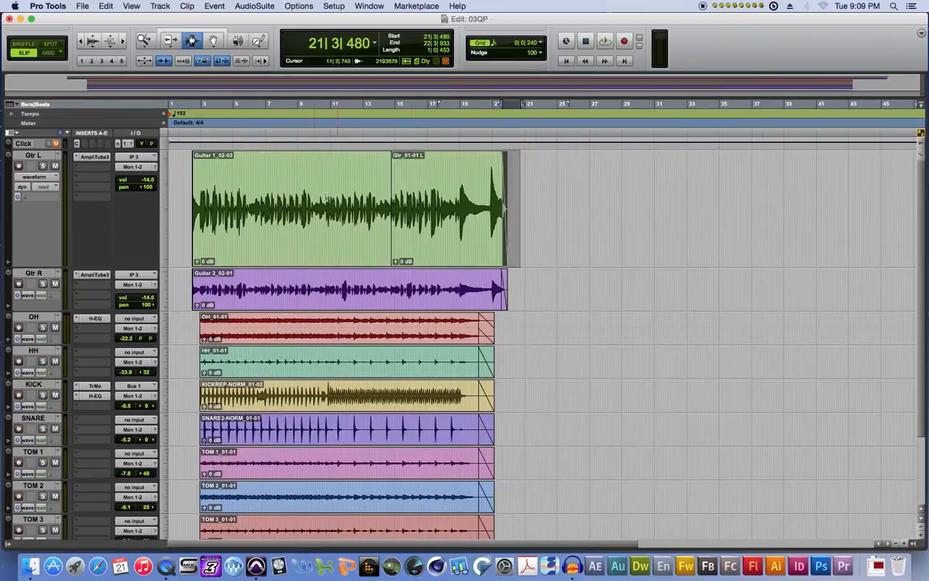
Step: Play back the song from just before the guitars enter to check the edited Gtr L part
click(182, 202)
key(space)
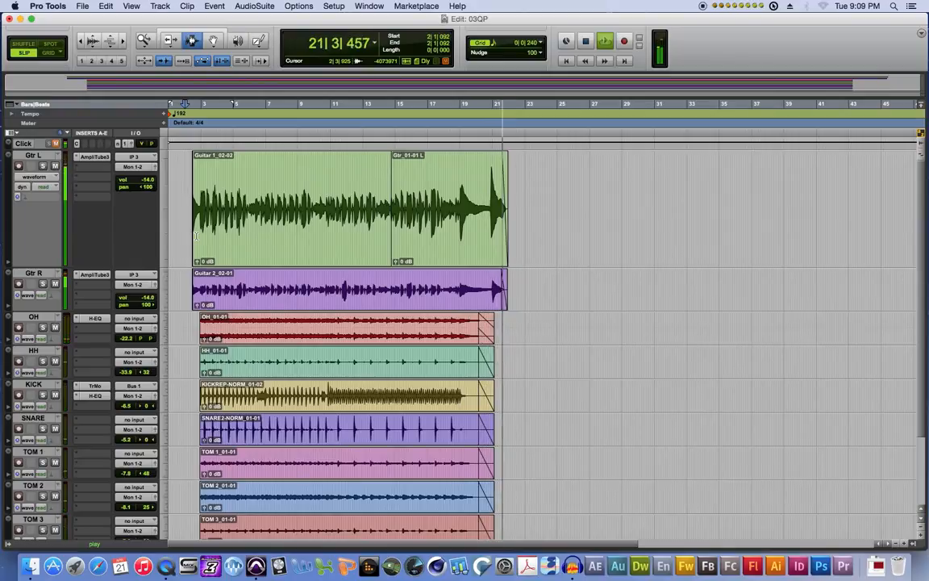
key(space)
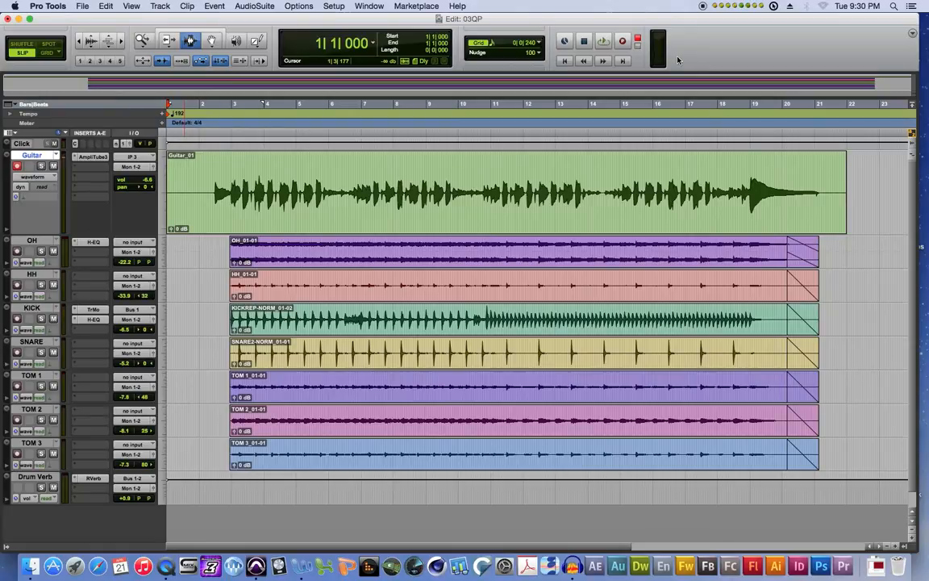
Step: Check the record mode options, and play the Guitar take from the start with the Click track muted
right_click(624, 42)
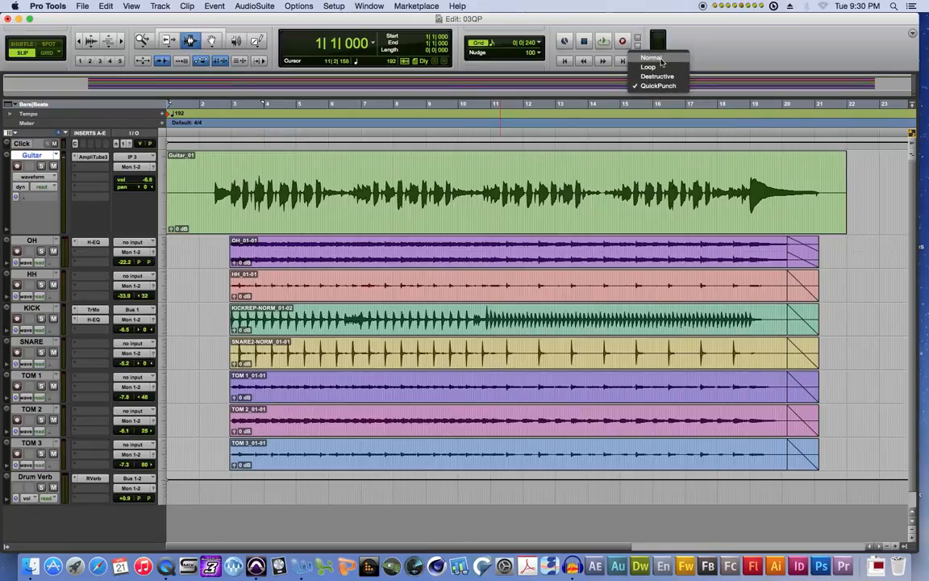
click(713, 57)
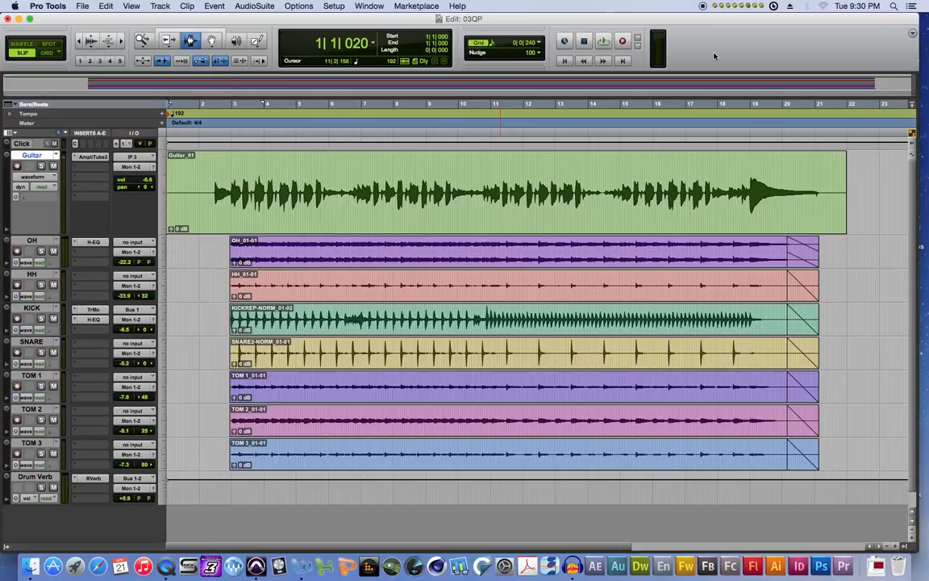
key(space)
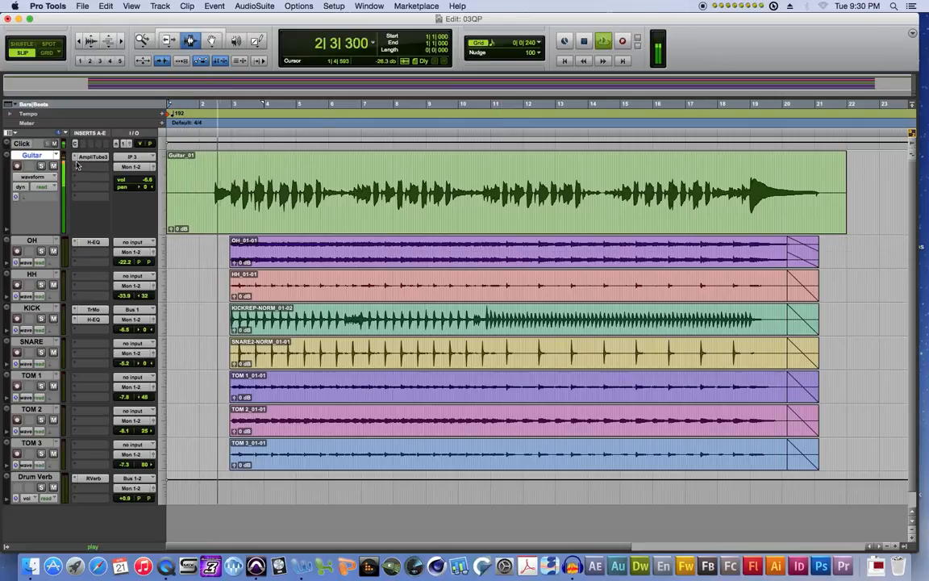
click(54, 144)
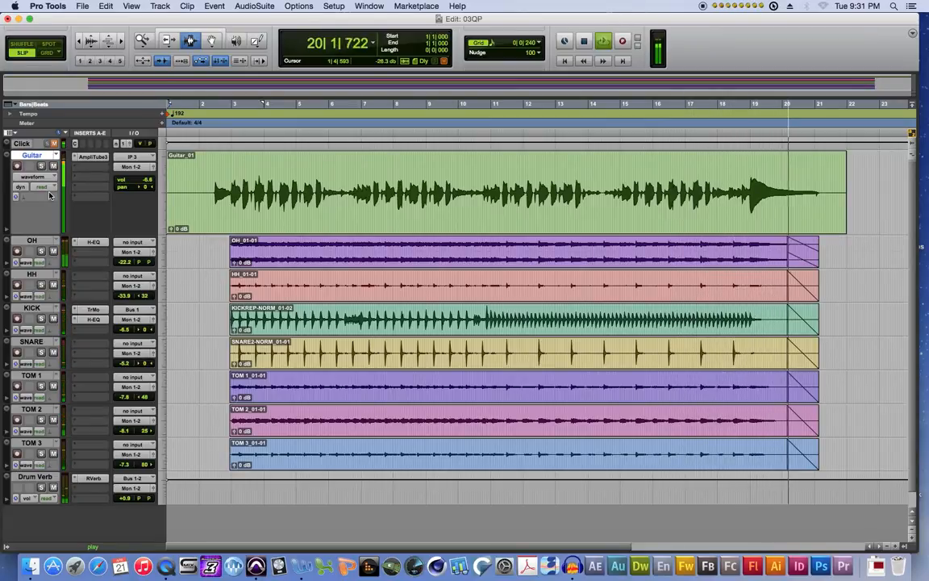
key(space)
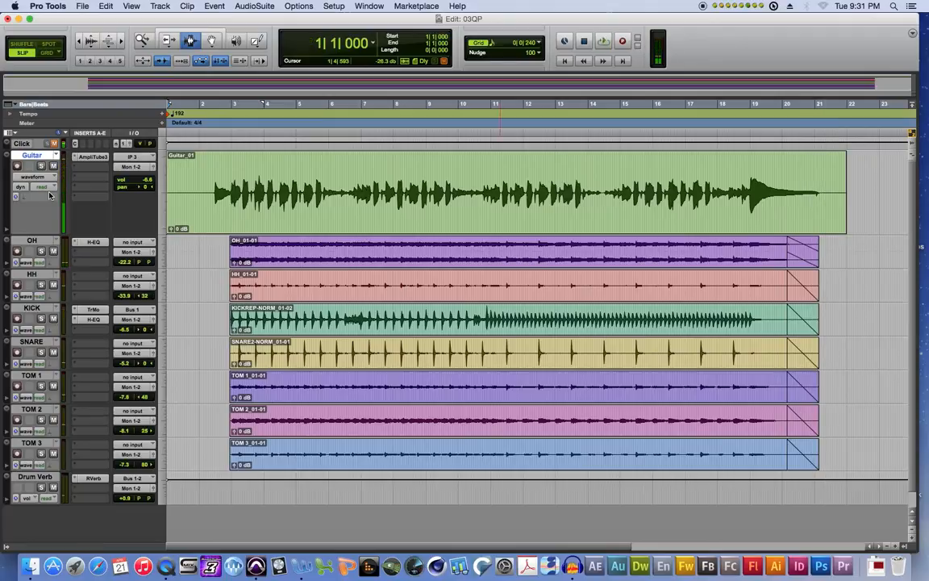
Step: Mark out in turn the four Guitar passages leading up to bars 7, 11, 15 and 19
drag(322, 174, 361, 180)
drag(453, 176, 489, 184)
drag(586, 177, 621, 181)
drag(714, 179, 749, 191)
click(281, 187)
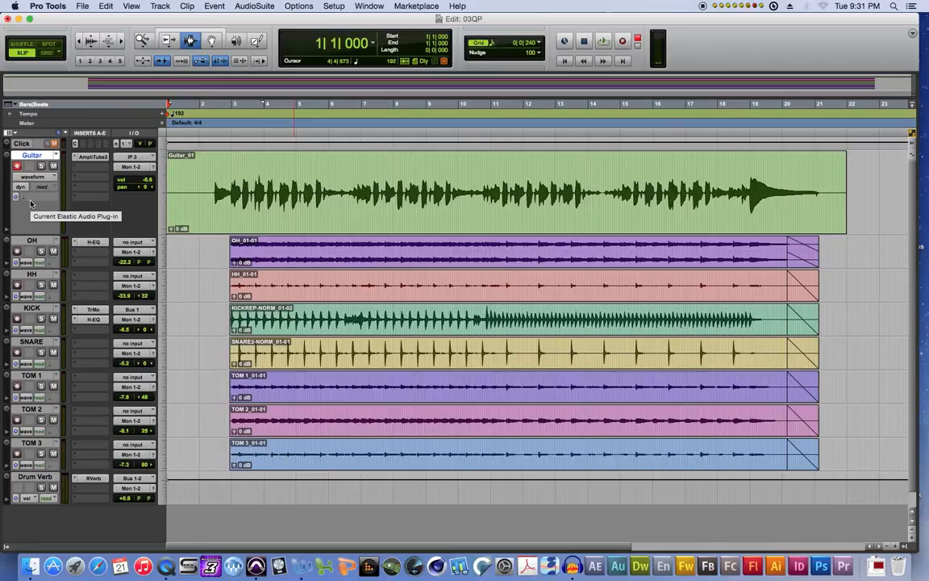
Step: Try a QuickPunch take on Guitar, punching in at about bar 6 and stopping near bar 8, and undo it
key(space)
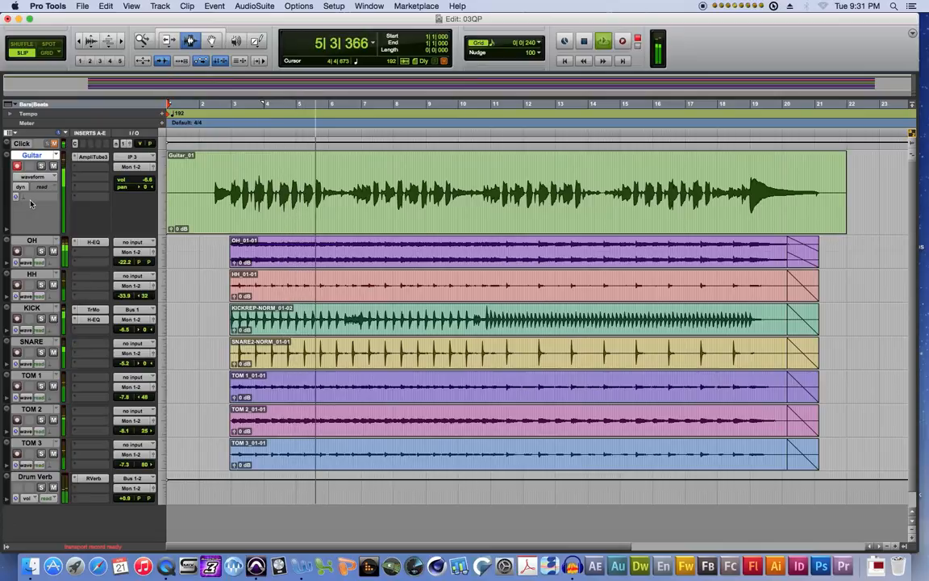
key(super+space)
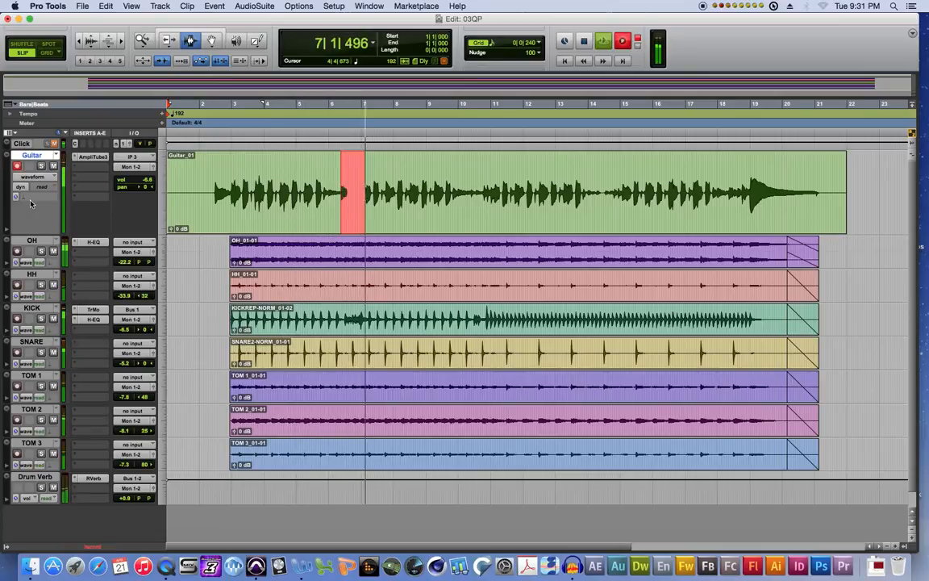
key(space)
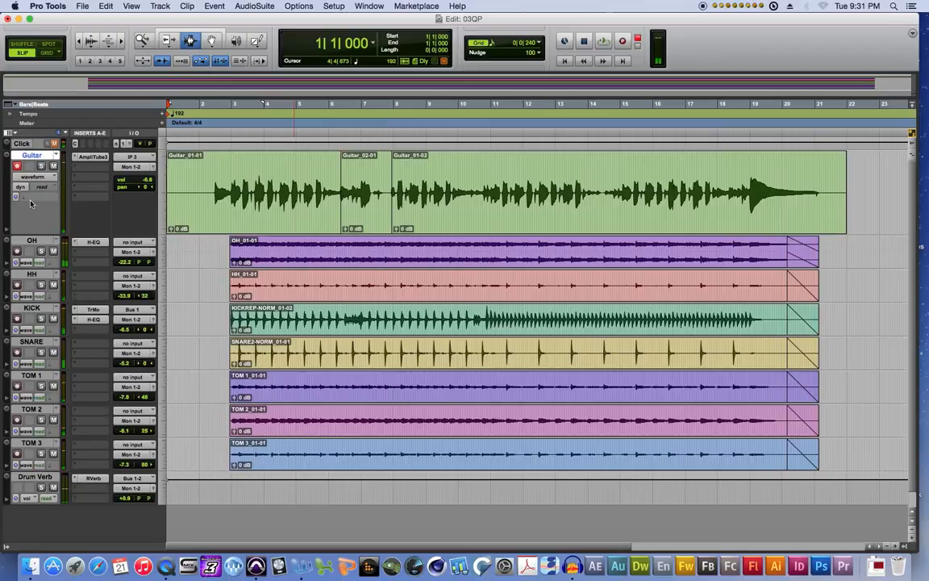
key(super+z)
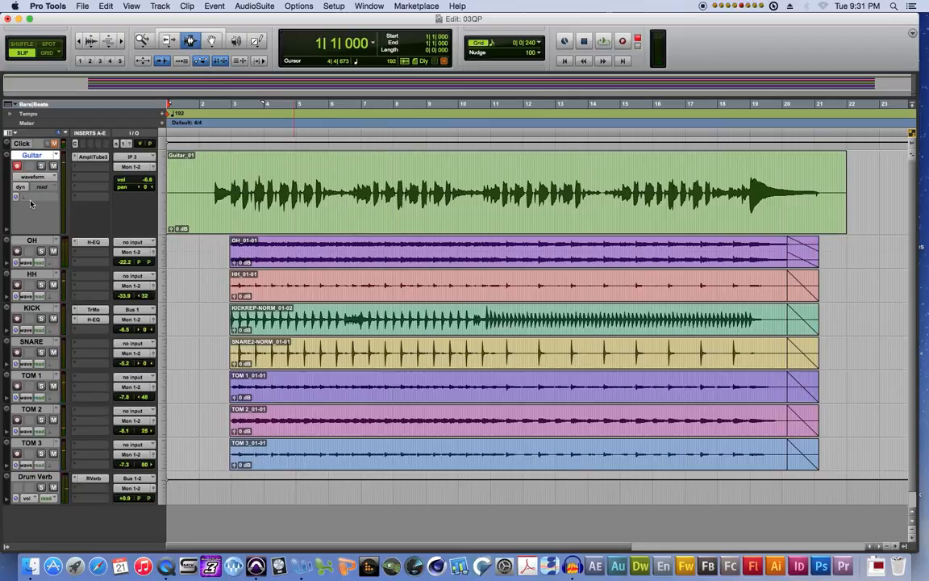
Step: Play from the start, punch in on Guitar at about bar 6, punch out at about bar 10, and stop playback
key(space)
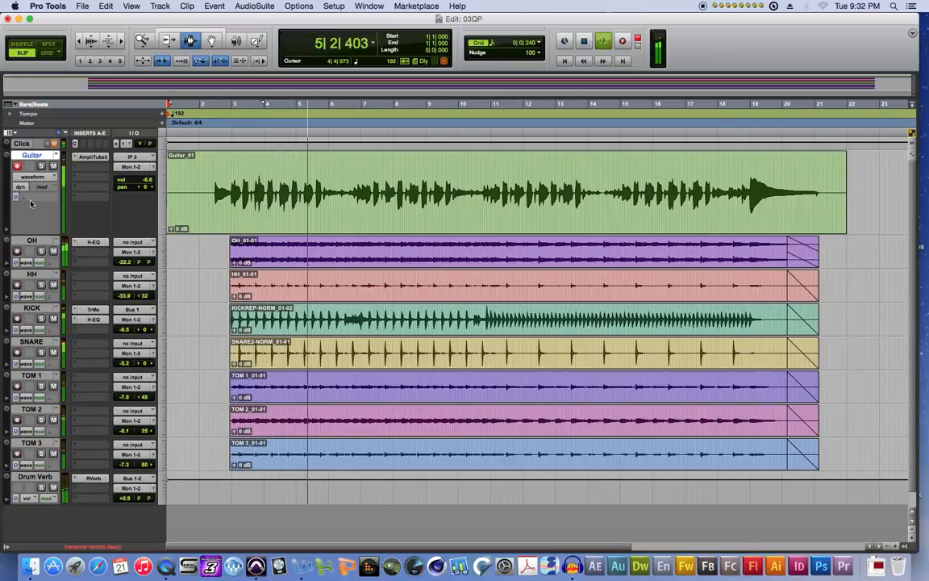
key(super+space)
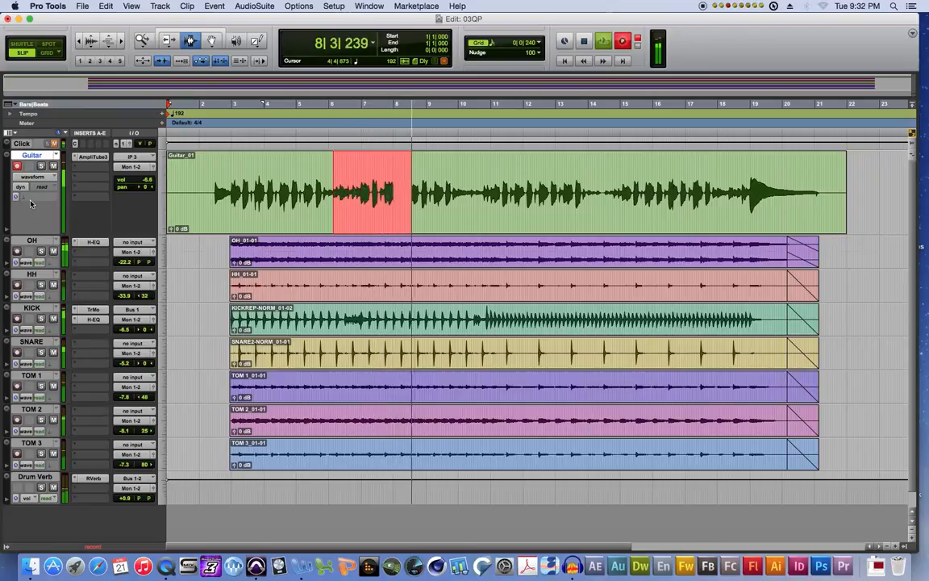
key(super+space)
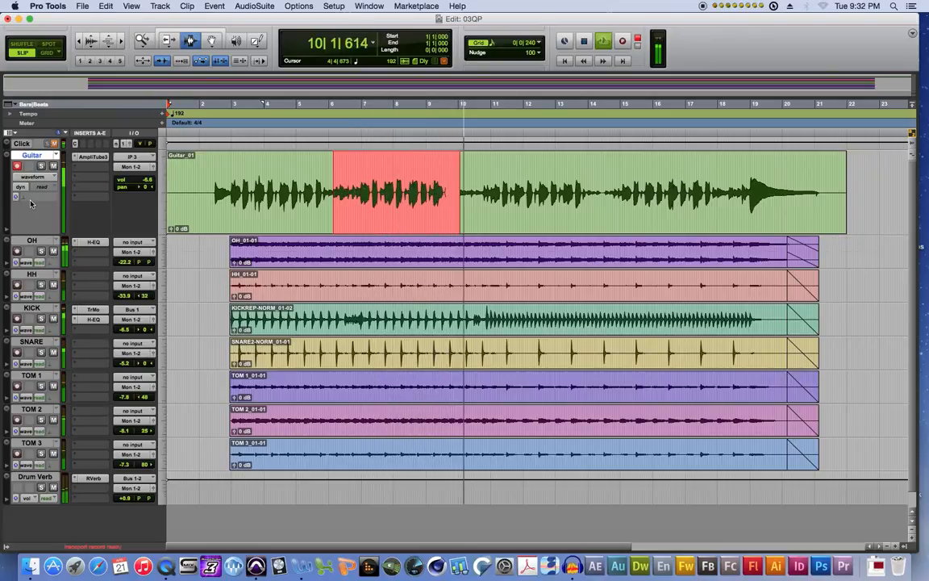
key(space)
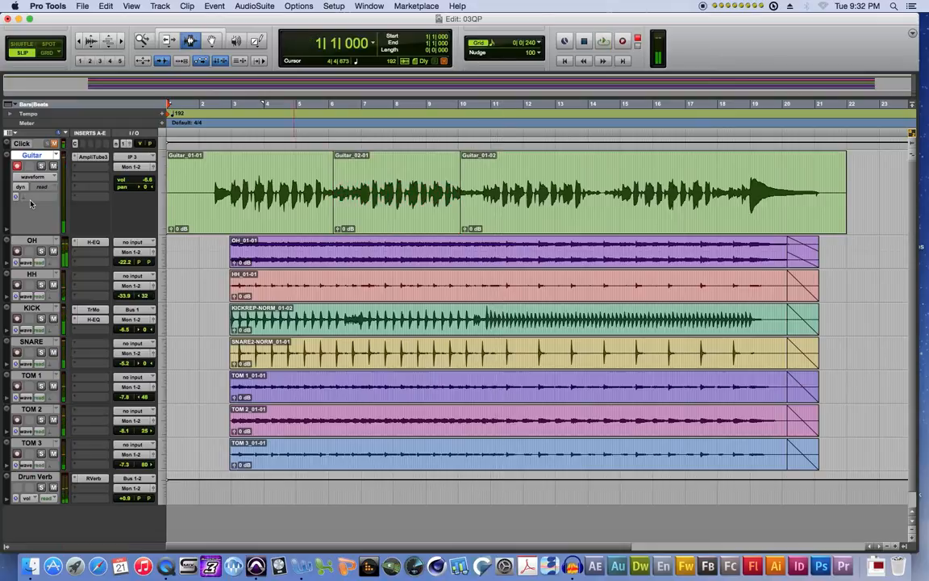
Step: Punch in and out on Guitar in one pass over about bars 6–7, 10–11, 14–15 and 18–19, and stop playback
key(space)
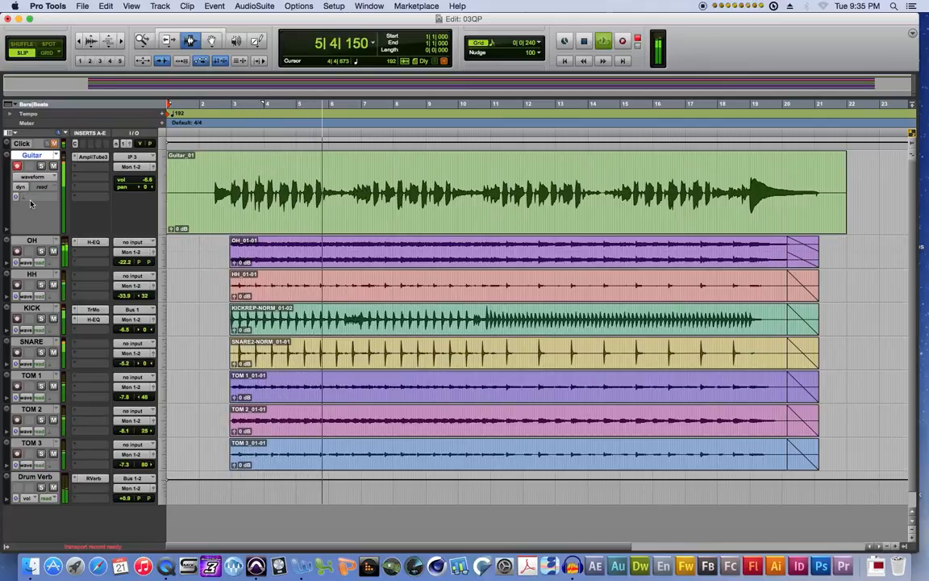
key(super+space)
key(super+space)
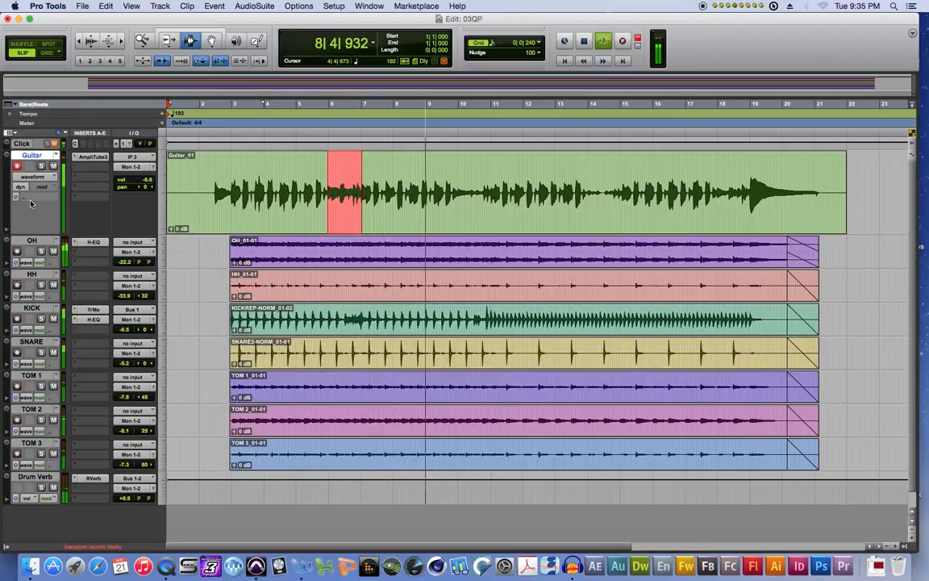
key(super+space)
key(super+space)
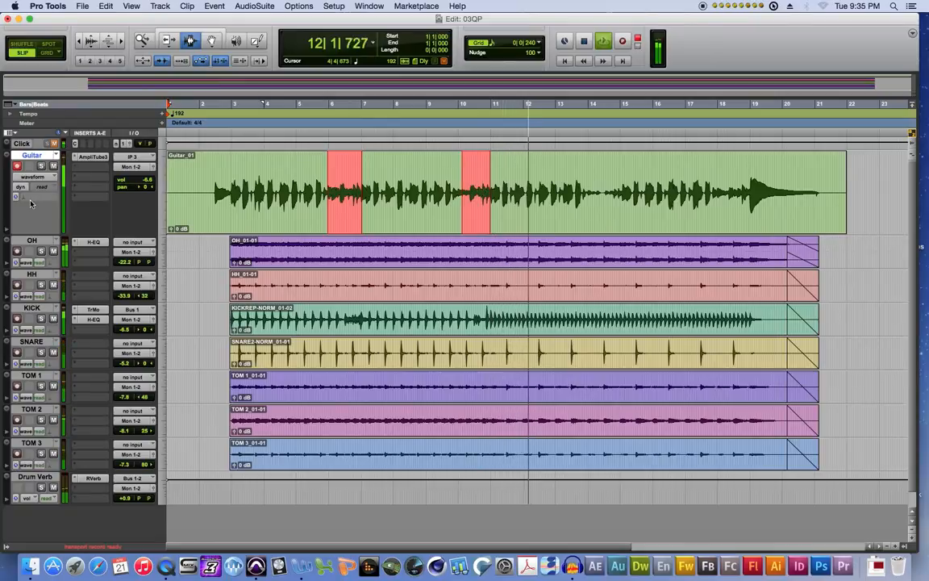
key(super+space)
key(super+space)
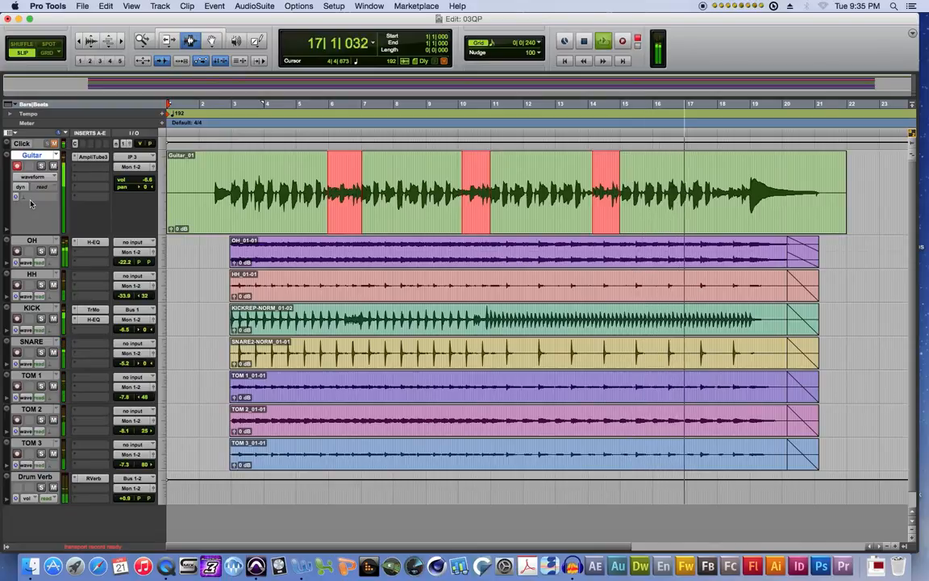
key(super+space)
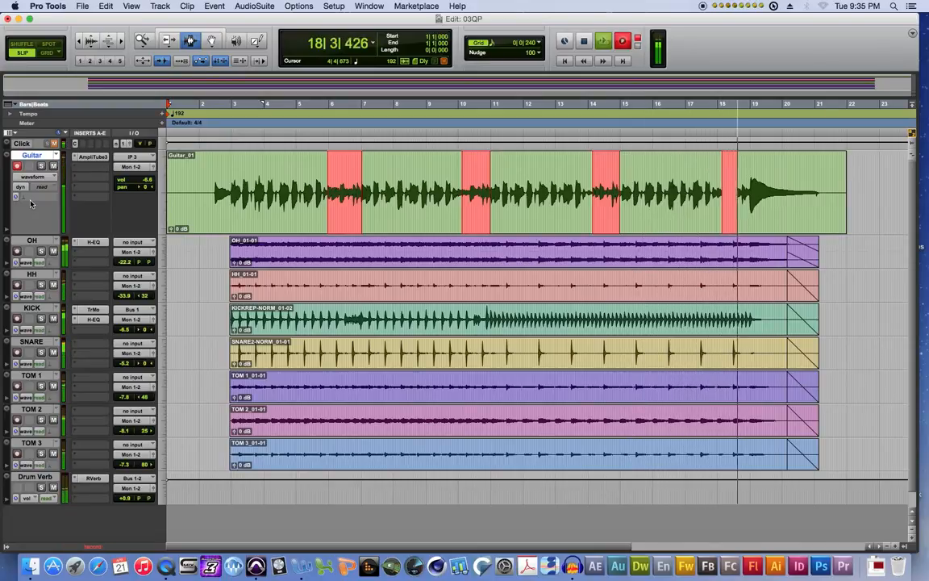
key(super+space)
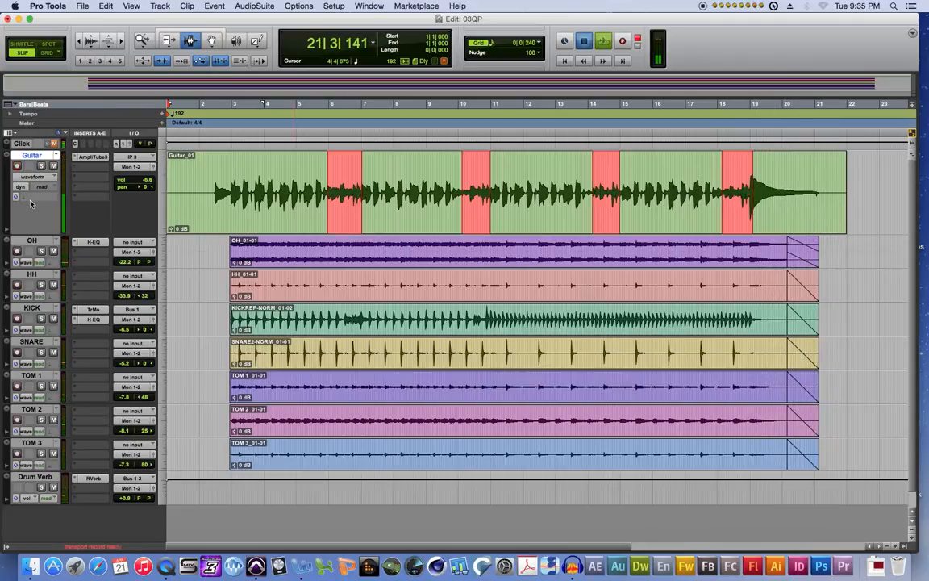
key(space)
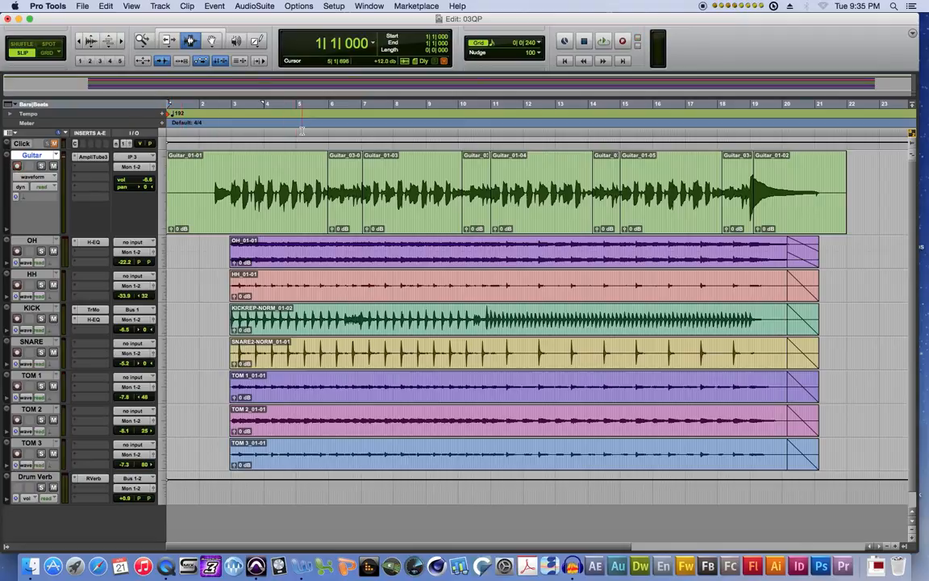
Step: Extend the first punched clip, Guitar_03-01, back to about 5|4 and forward to 7|2|396
key(super+bracketright)
key(super+bracketright)
key(super+bracketright)
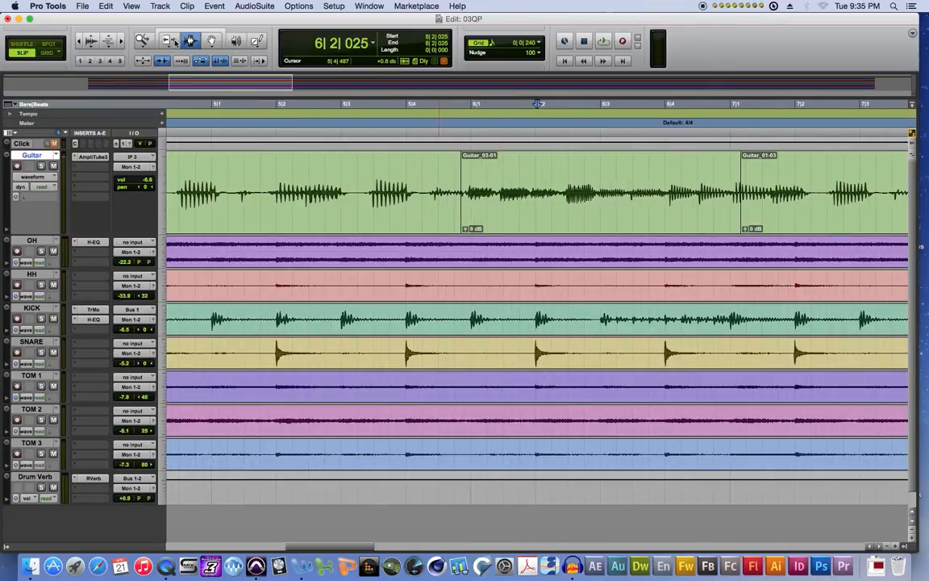
drag(463, 215, 418, 225)
click(744, 212)
drag(730, 225, 820, 216)
Step: Extend the second punched clip, Guitar_03-02, back to 9|4|241 and forward to 11|2|330
key(r)
key(r)
key(r)
click(468, 209)
key(t)
key(t)
key(t)
double_click(463, 226)
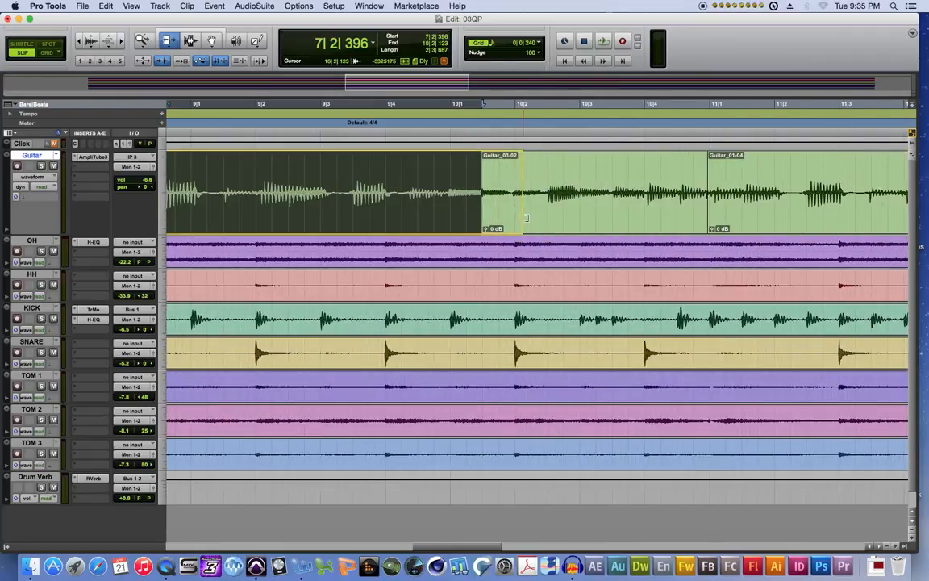
drag(398, 231, 392, 217)
key(ctrl+Tab)
drag(353, 222, 404, 224)
key(ctrl+Tab)
drag(706, 197, 788, 245)
Step: Extend the third punched clip, Guitar_03-03, back to 13|4|913 and forward to 15|3|337
key(super+bracketleft)
key(super+bracketleft)
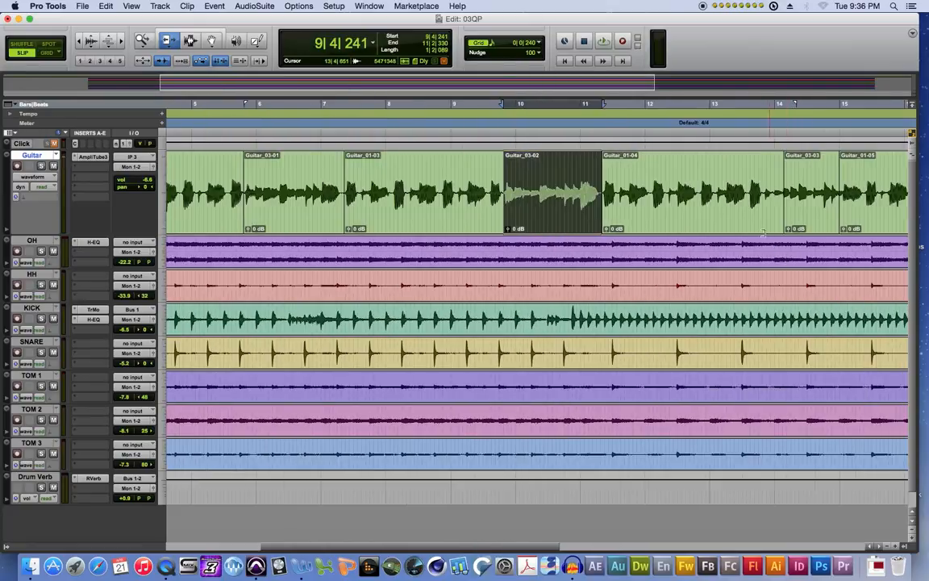
key(super+bracketleft)
click(604, 187)
key(super+bracketright)
key(super+bracketright)
key(super+bracketright)
drag(484, 204, 419, 238)
shift+click(698, 215)
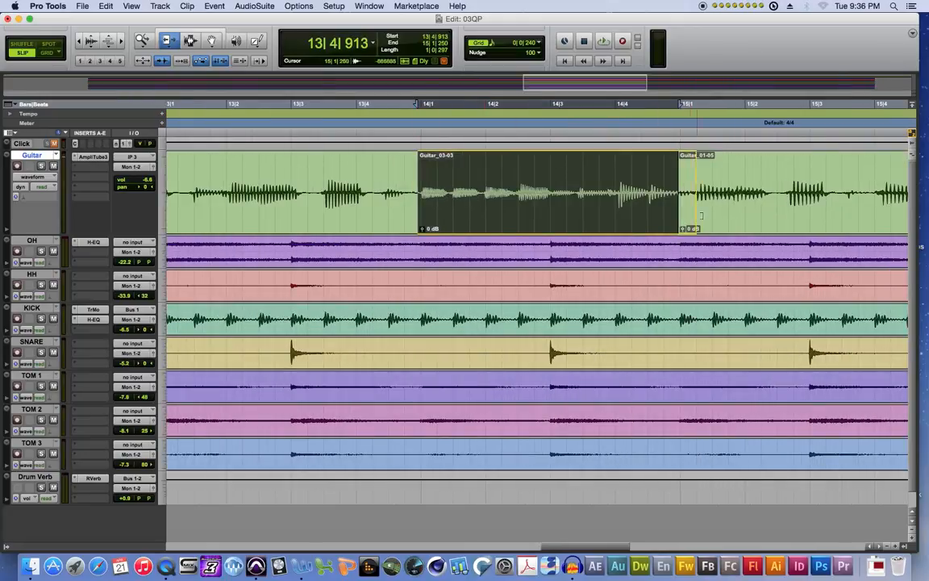
drag(774, 226, 777, 231)
drag(794, 187, 833, 205)
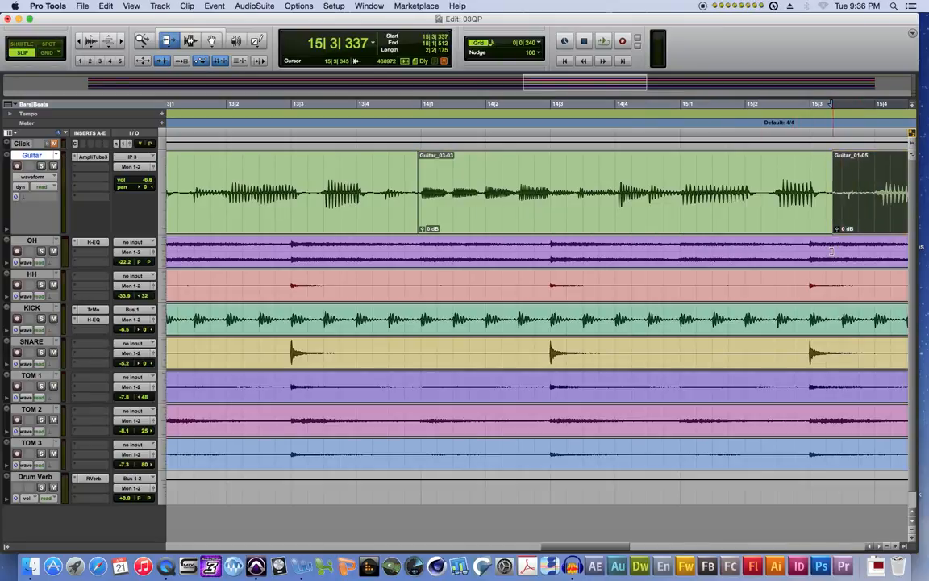
Step: Trim the edges of the fourth punched clip, Guitar_03-04, to start at about 17|4 and end at 18|4|940
key(r)
key(r)
key(r)
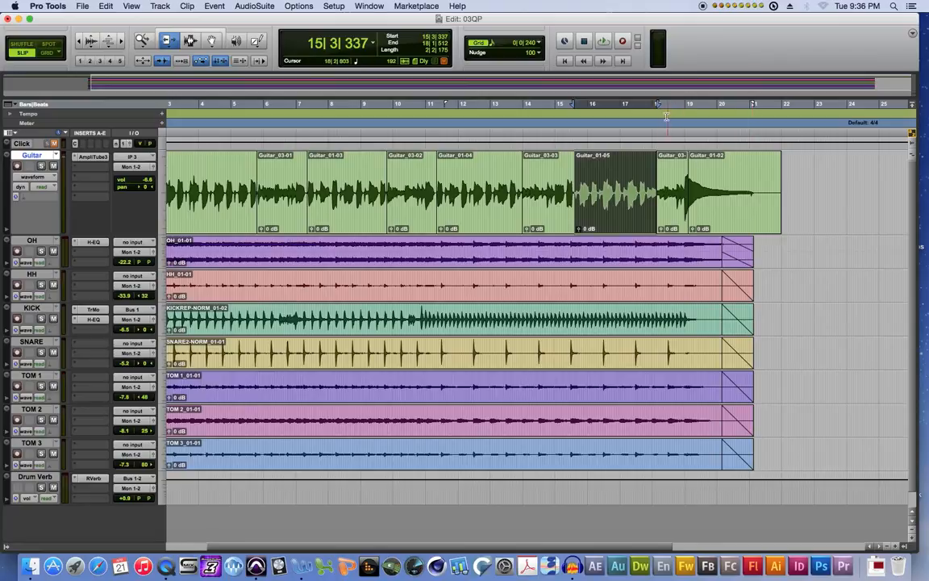
key(t)
key(t)
key(t)
drag(498, 218, 417, 226)
click(743, 216)
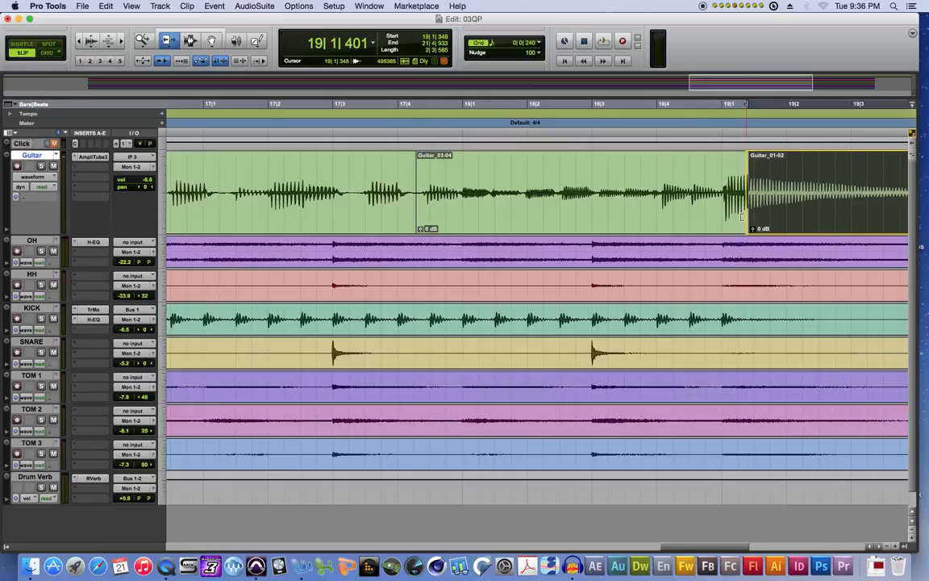
drag(720, 225, 720, 225)
Step: Select all the Guitar edit points from 5|1|369 to 19|3|656 and add short crossfades across them
key(r)
key(r)
key(r)
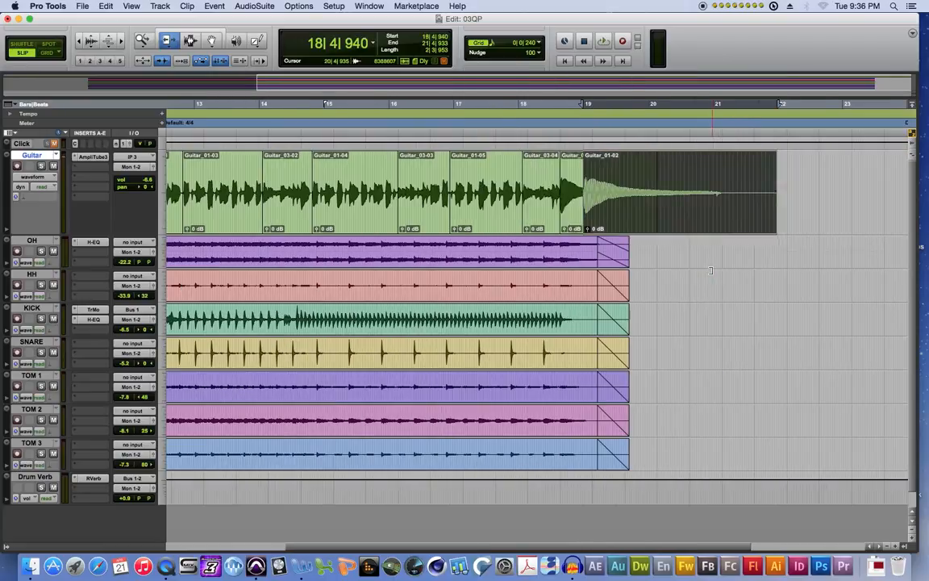
key(r)
click(191, 41)
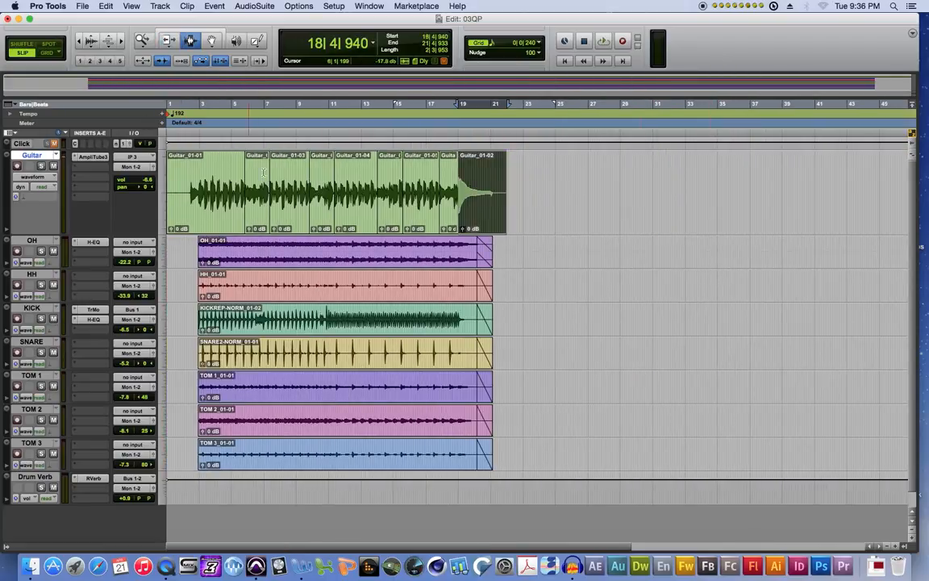
drag(233, 191, 465, 202)
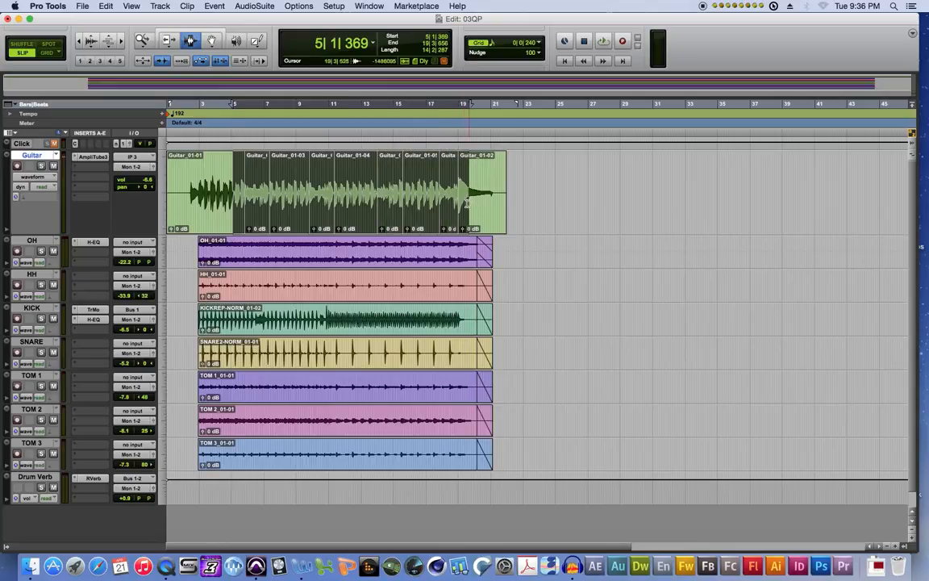
click(513, 198)
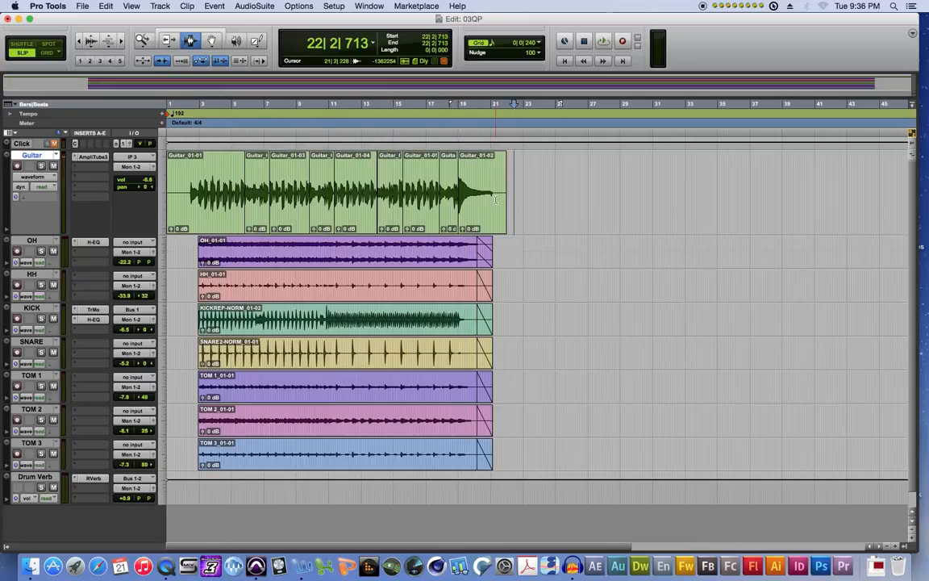
Step: Delete the silence at the start of Guitar up to 2|2|787 and add a short fade-in at the new clip start
key(Return)
key(super+bracketright)
key(super+bracketright)
key(super+bracketright)
key(super+bracketright)
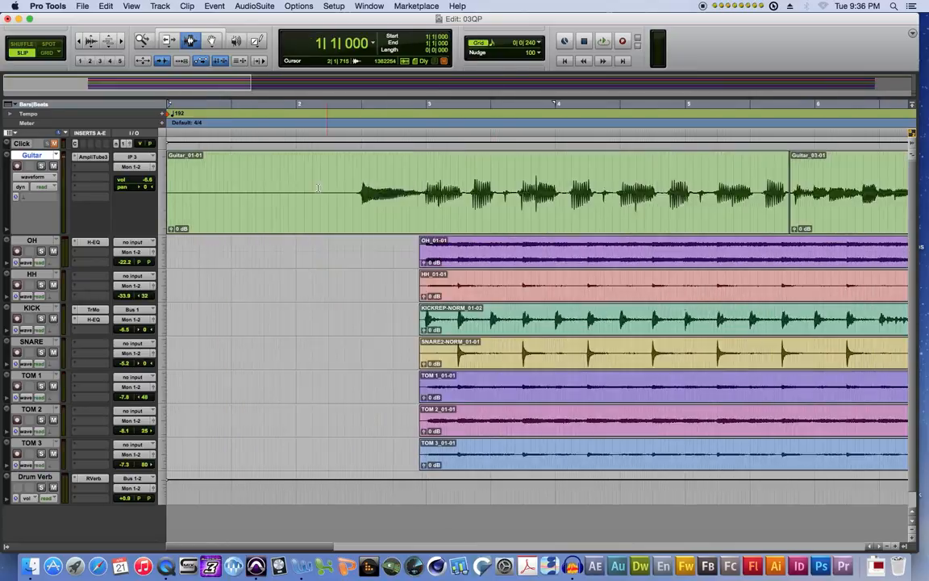
drag(544, 192, 75, 197)
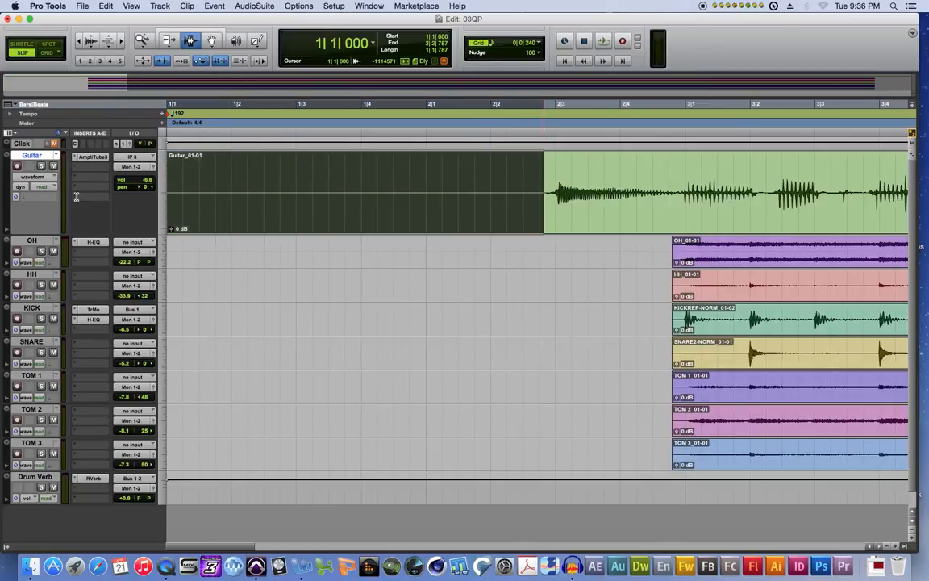
click(84, 199)
drag(428, 193, 551, 214)
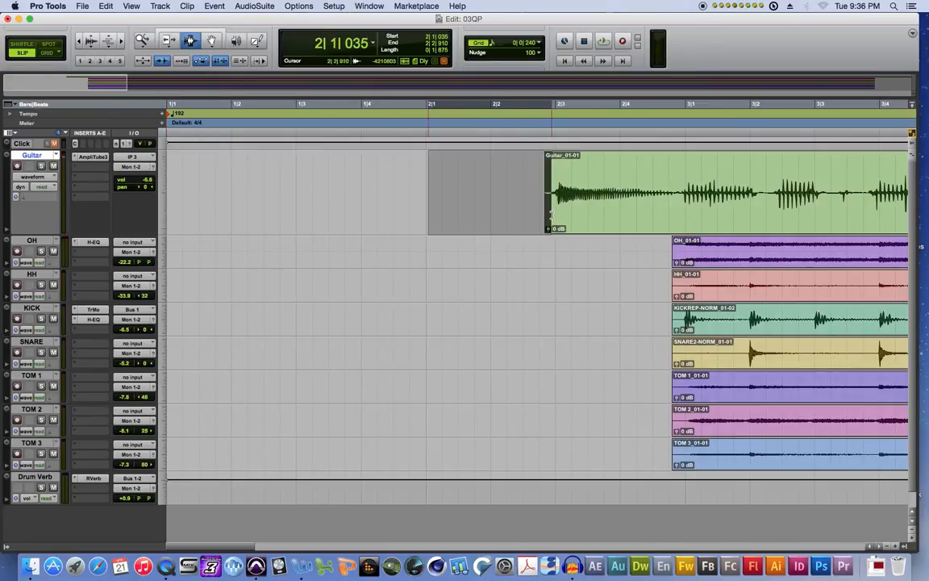
Step: Delete the silent tail of Guitar from 21|1|729 onward and fade out the clip's end from 21|1|106
key(super+bracketleft)
key(super+bracketleft)
key(super+bracketleft)
key(super+bracketleft)
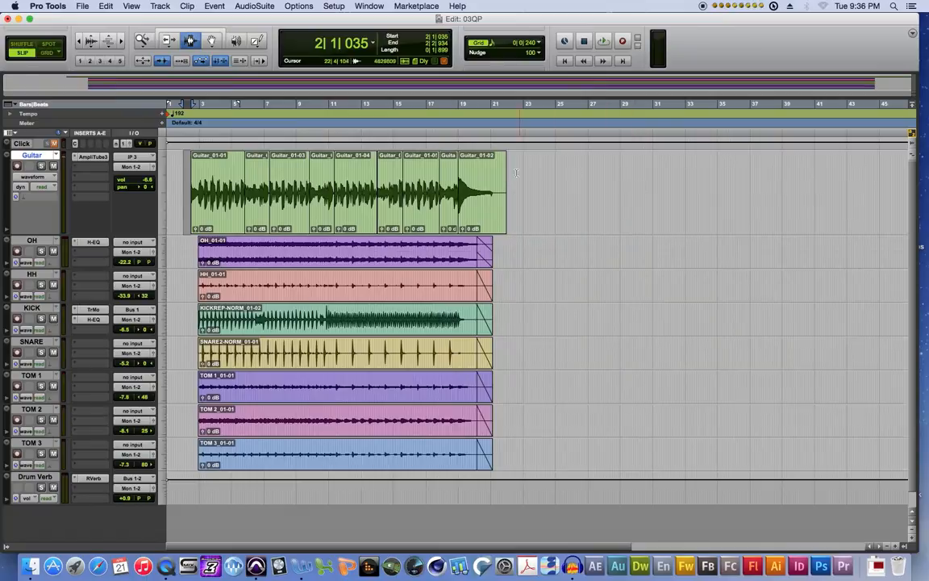
click(514, 172)
key(super+bracketright)
key(super+bracketright)
key(super+bracketright)
drag(603, 202, 413, 222)
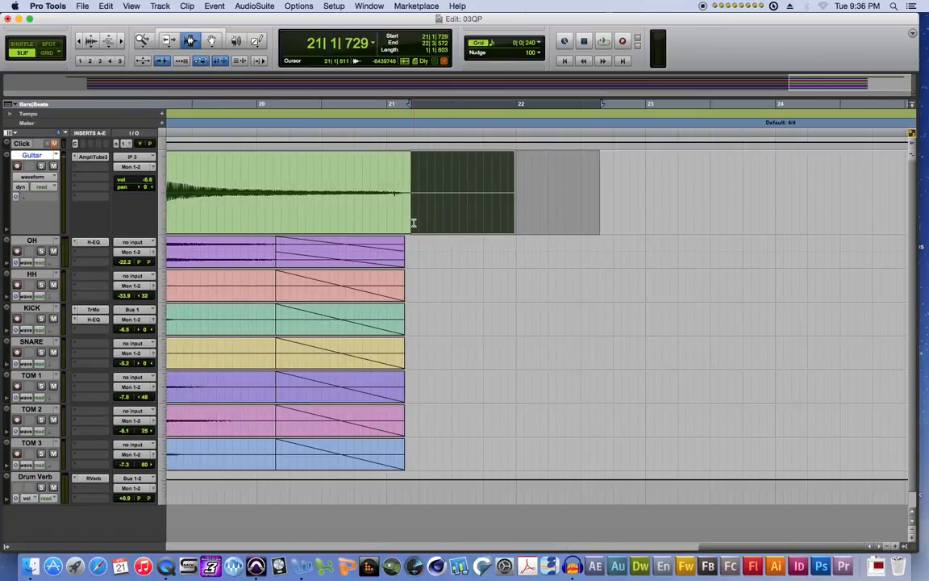
key(Delete)
drag(580, 206, 516, 207)
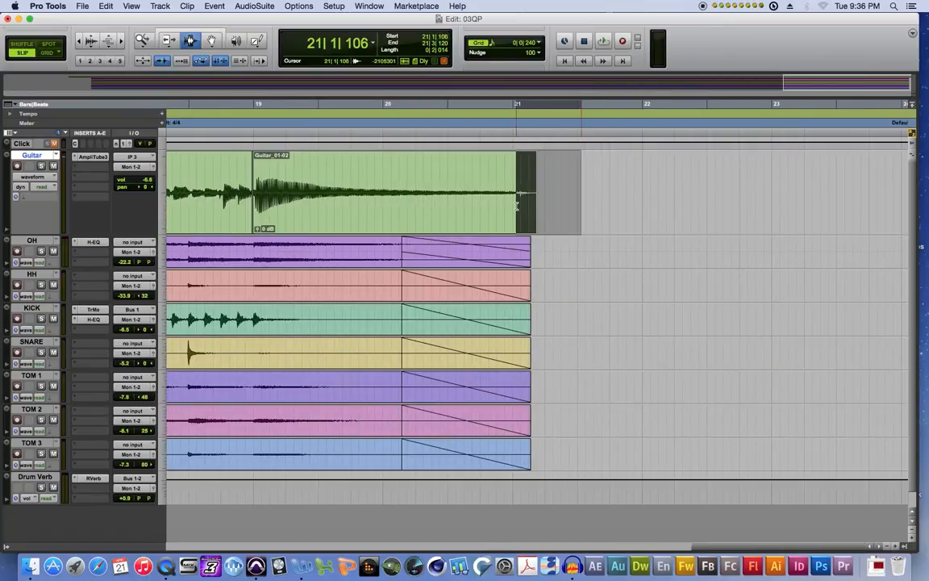
Step: Play the edited session from 2|1|354 through the end of the guitar part and stop playback
key(super+bracketleft)
key(super+bracketleft)
key(super+bracketleft)
click(187, 177)
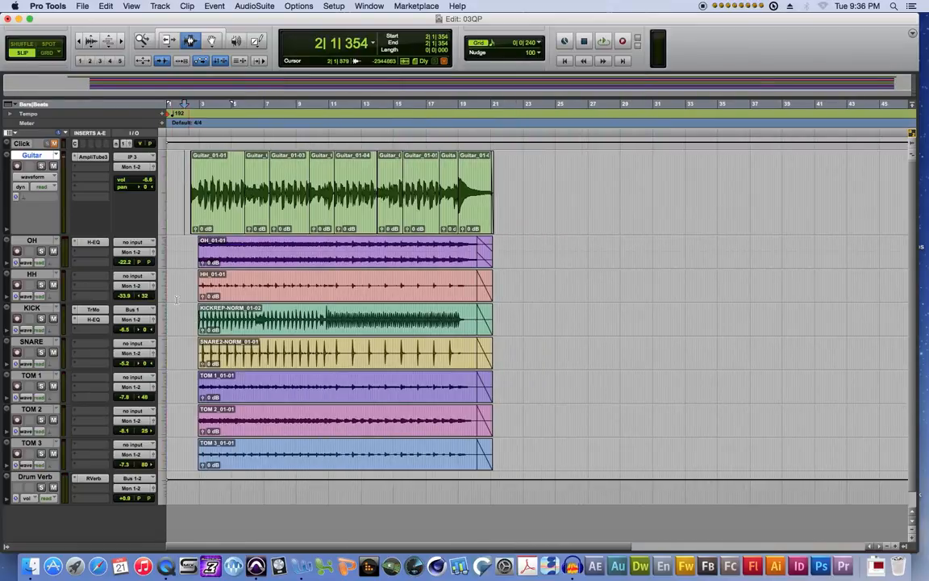
key(space)
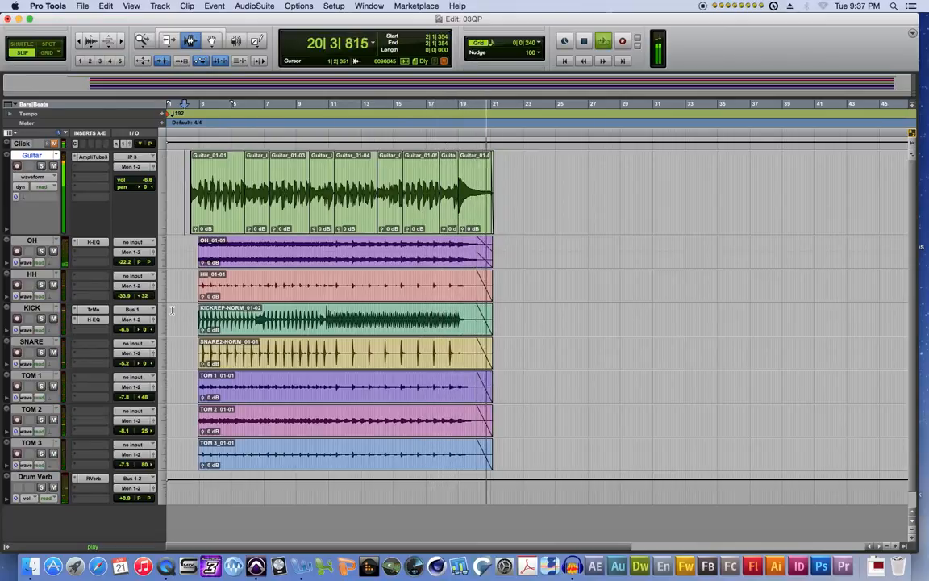
key(space)
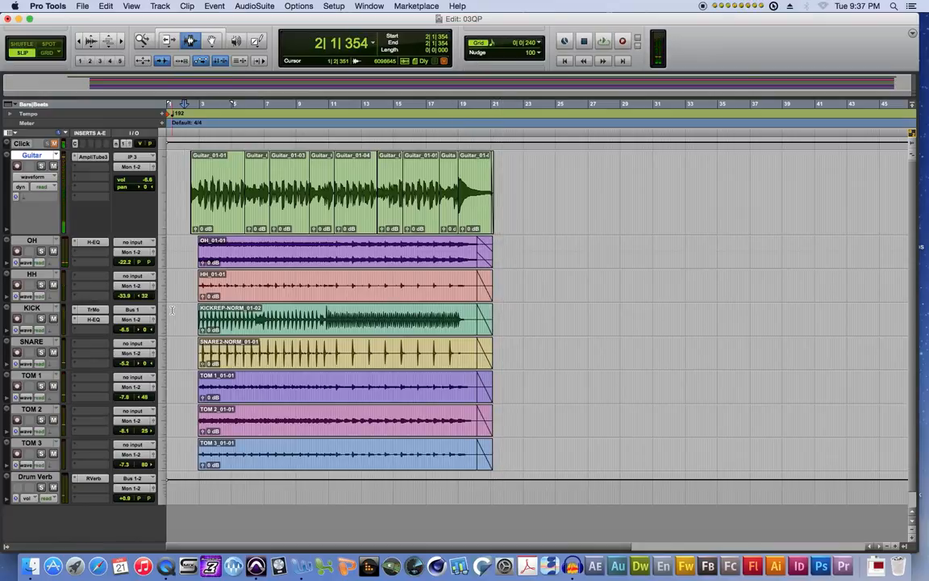